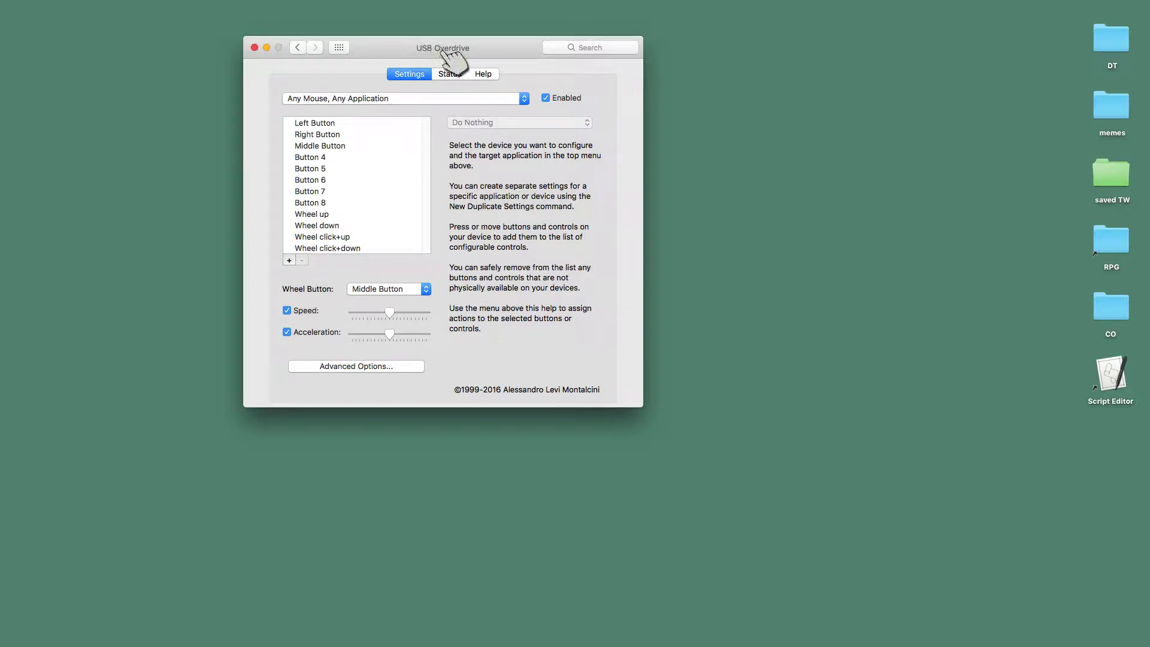
Step: Select the 'Any Mouse, Use Global Settings' profile and check that its buttons use global settings
click(369, 100)
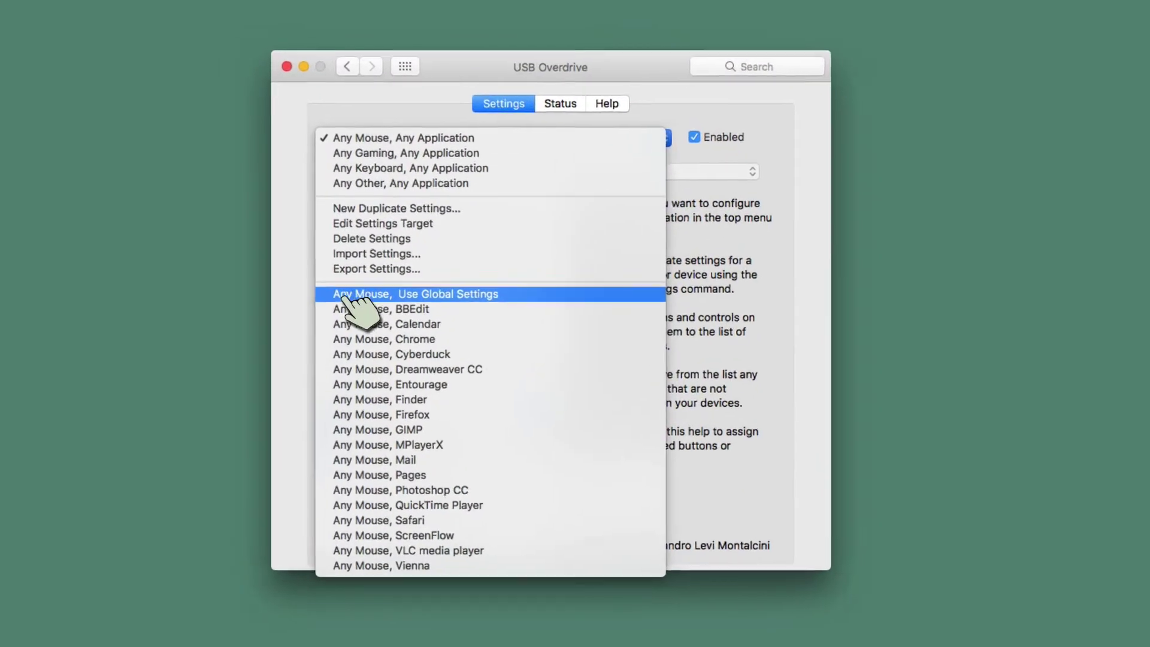
click(462, 295)
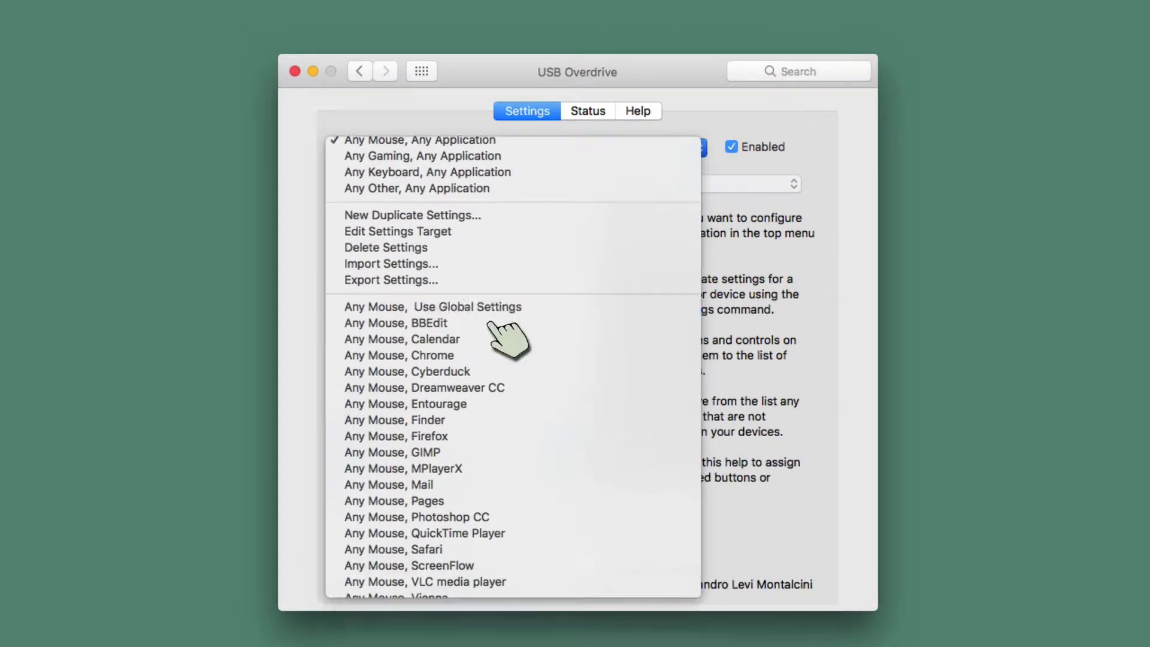
click(440, 186)
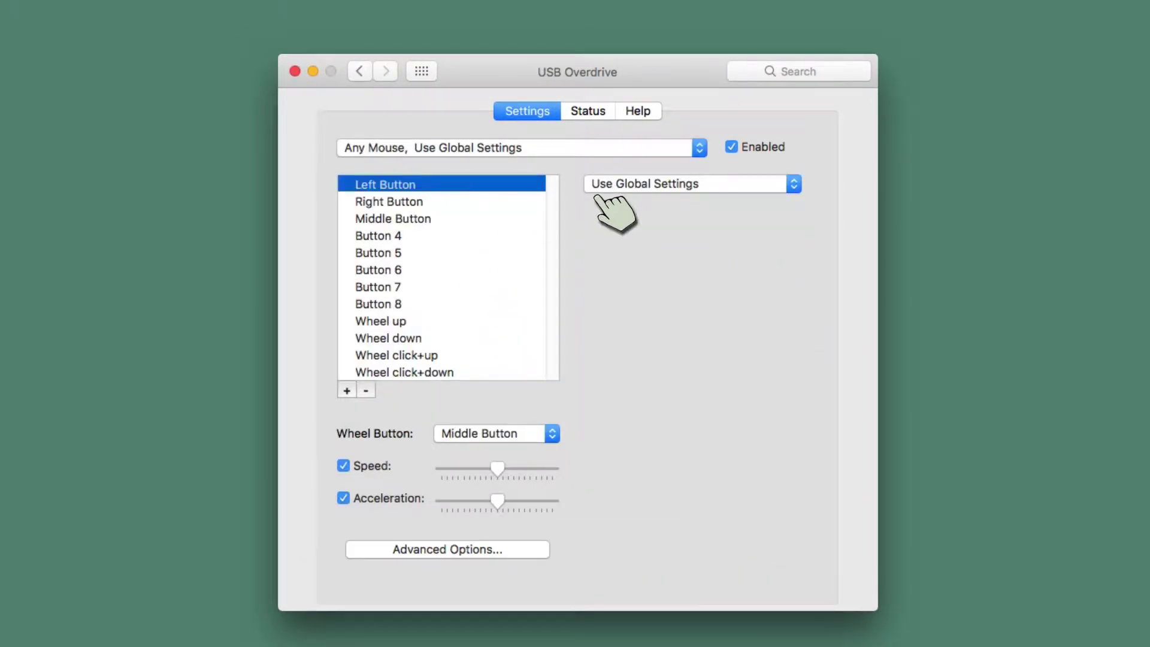
click(471, 202)
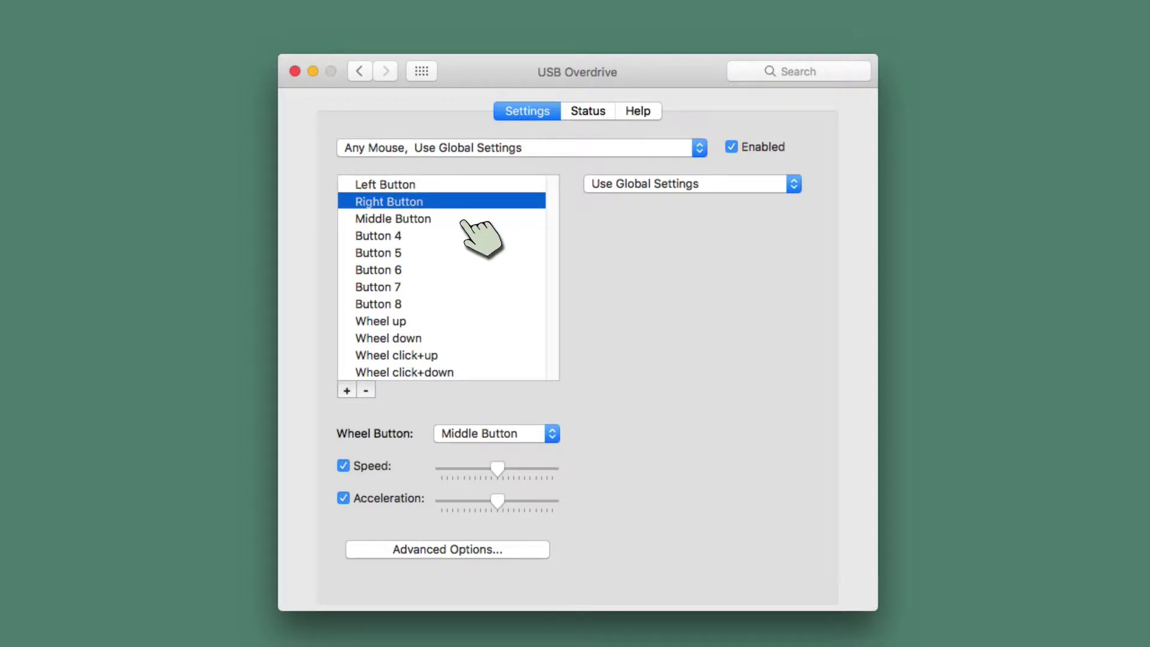
key(Down)
key(Down)
key(Down)
key(Down)
key(Down)
key(Down)
key(Down)
key(Down)
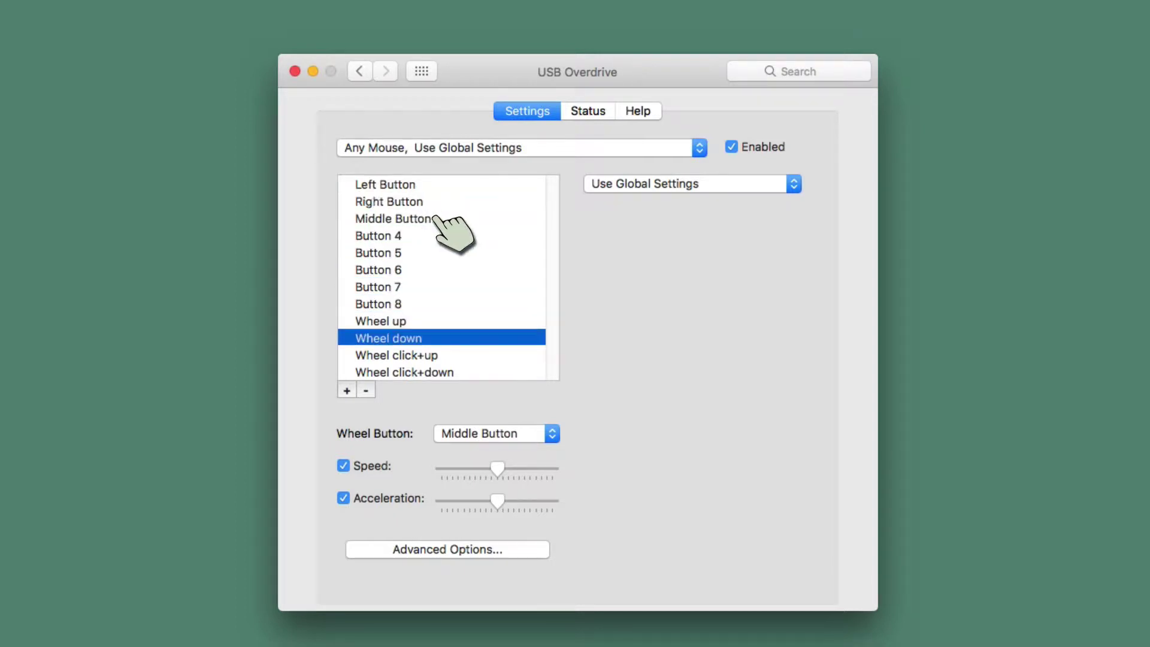
key(Down)
Step: Switch to the 'Any Mouse, BBEdit' profile and compare its button assignments
key(Down)
key(Up)
key(Up)
key(Up)
key(Up)
click(435, 148)
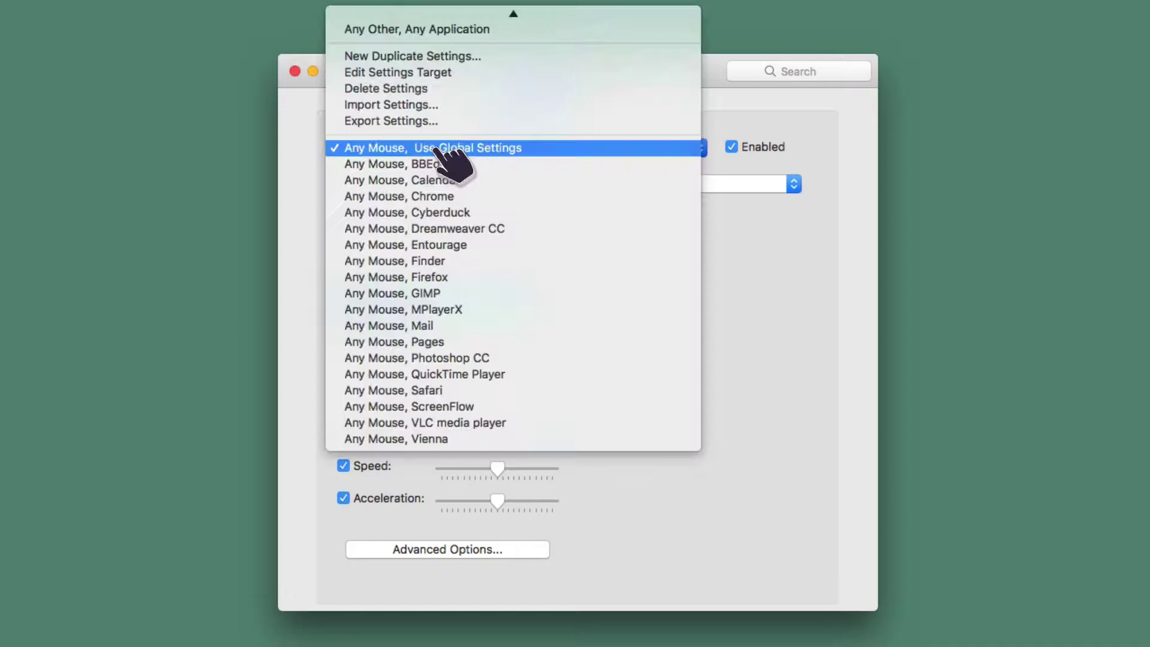
click(429, 164)
click(421, 185)
key(Down)
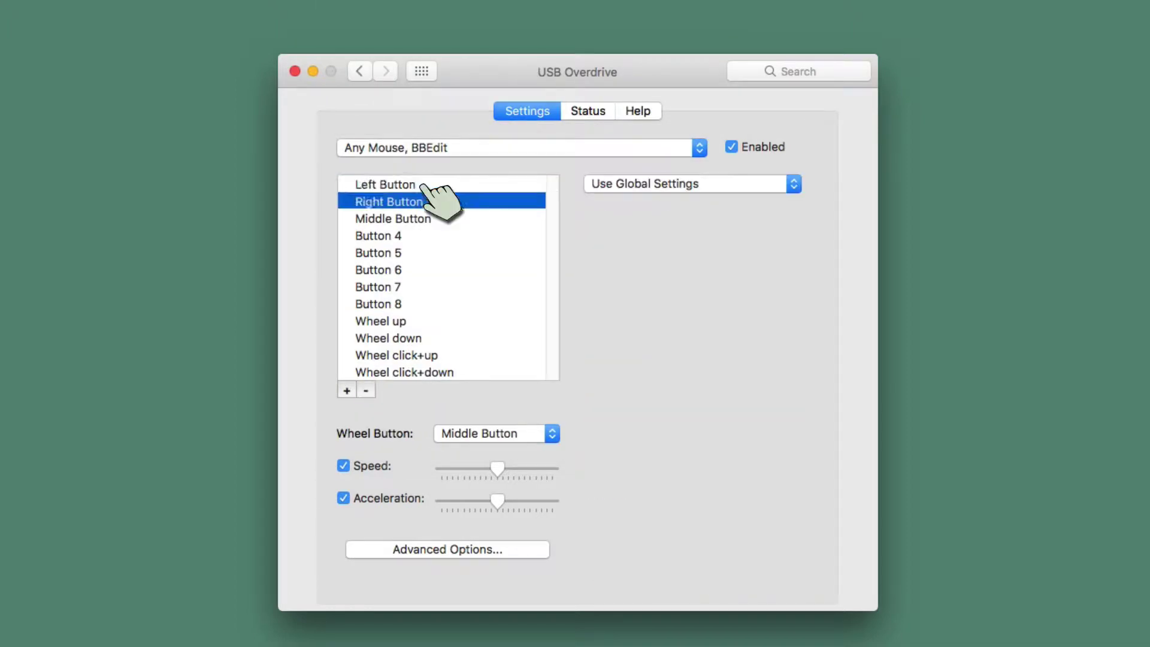
key(Down)
key(Down)
key(Up)
key(Down)
key(Down)
key(Down)
key(Down)
key(Down)
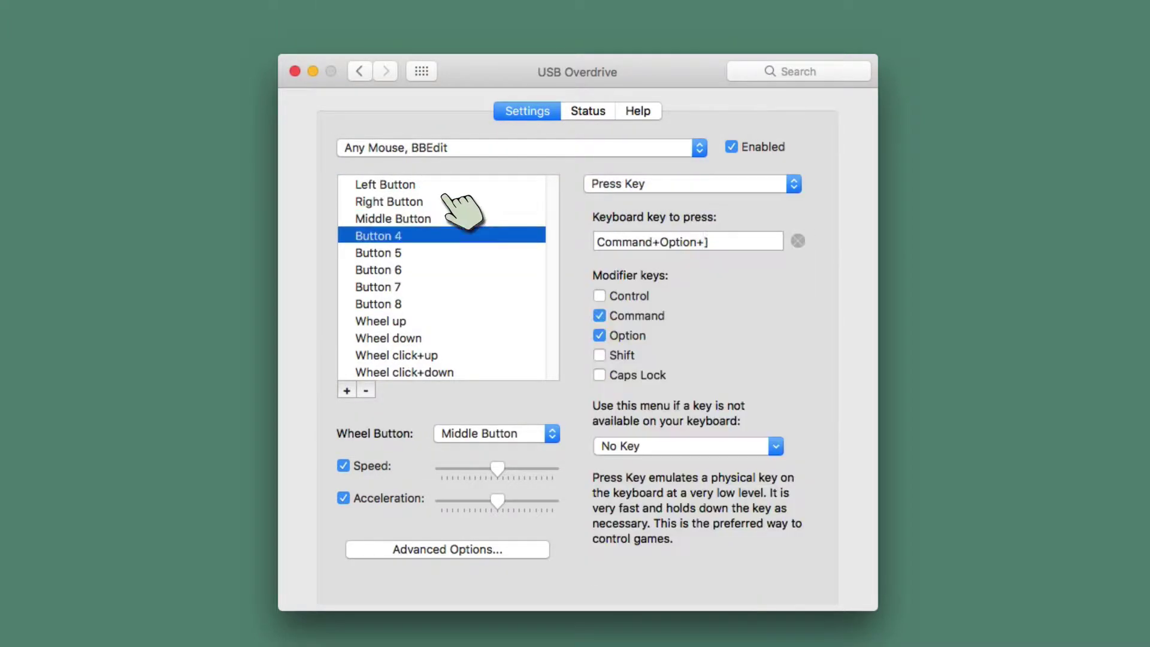
Step: Return to the 'Any Mouse, Use Global Settings' profile
click(452, 150)
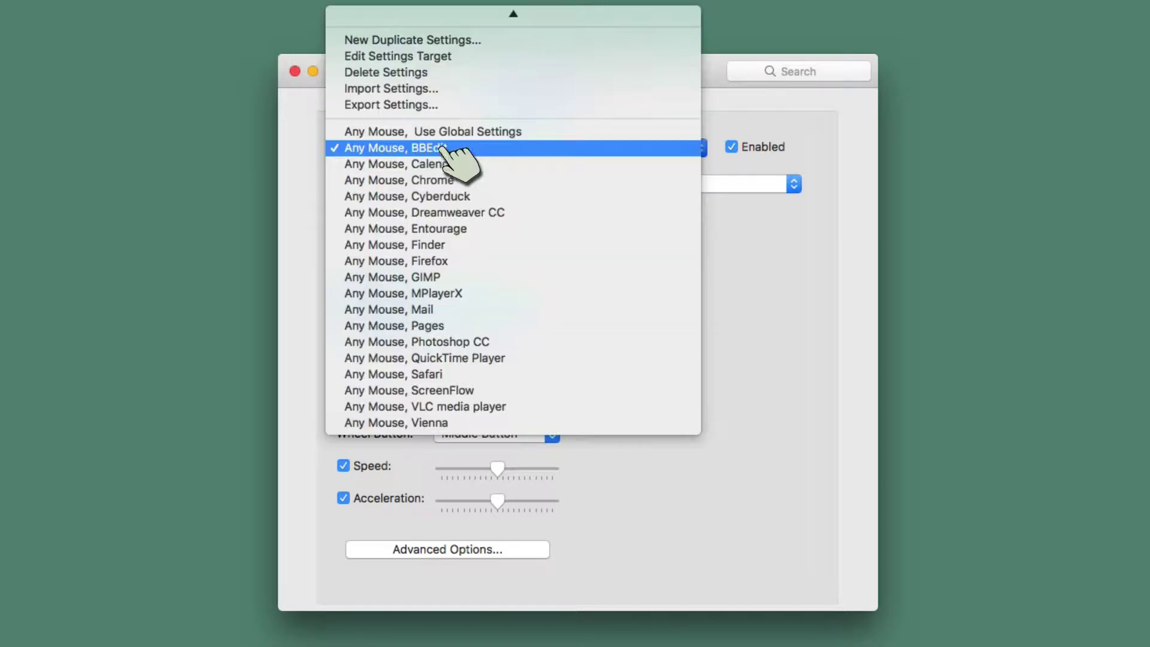
click(450, 130)
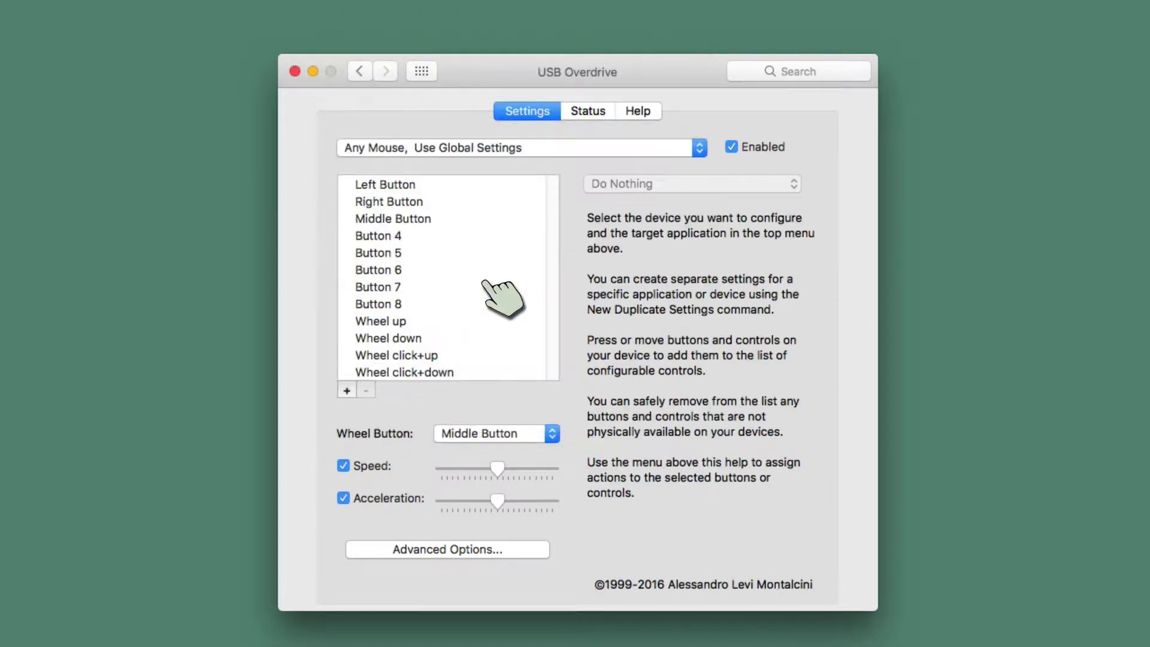
click(498, 149)
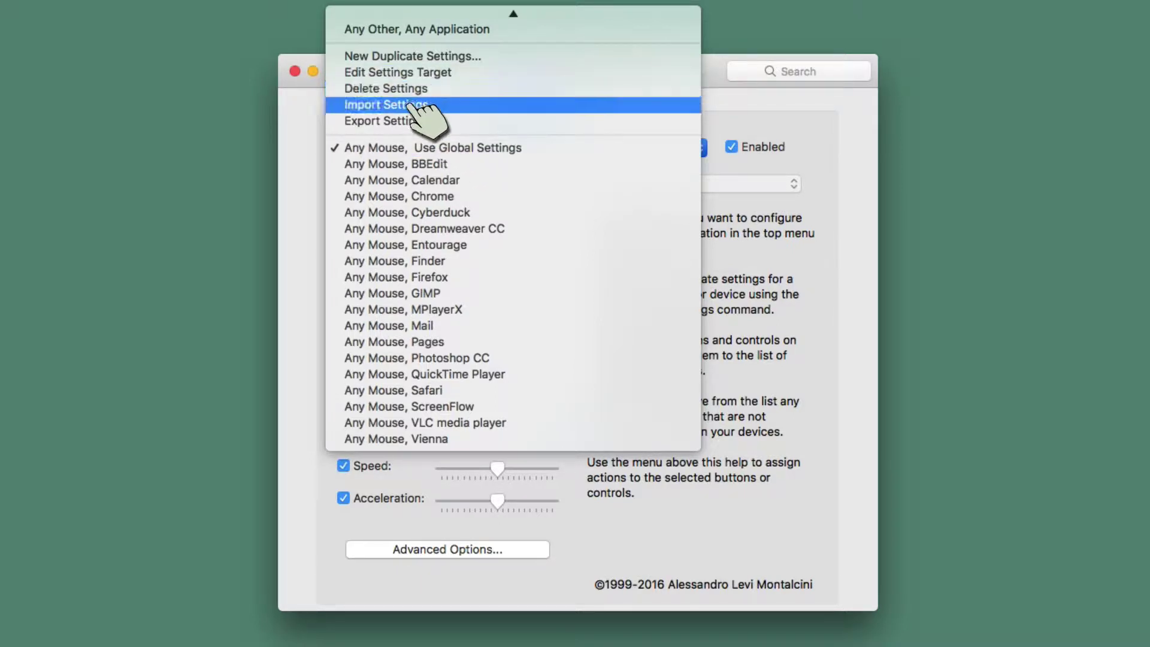
Step: Export the profile's settings to the Desktop, replacing the existing file
click(422, 122)
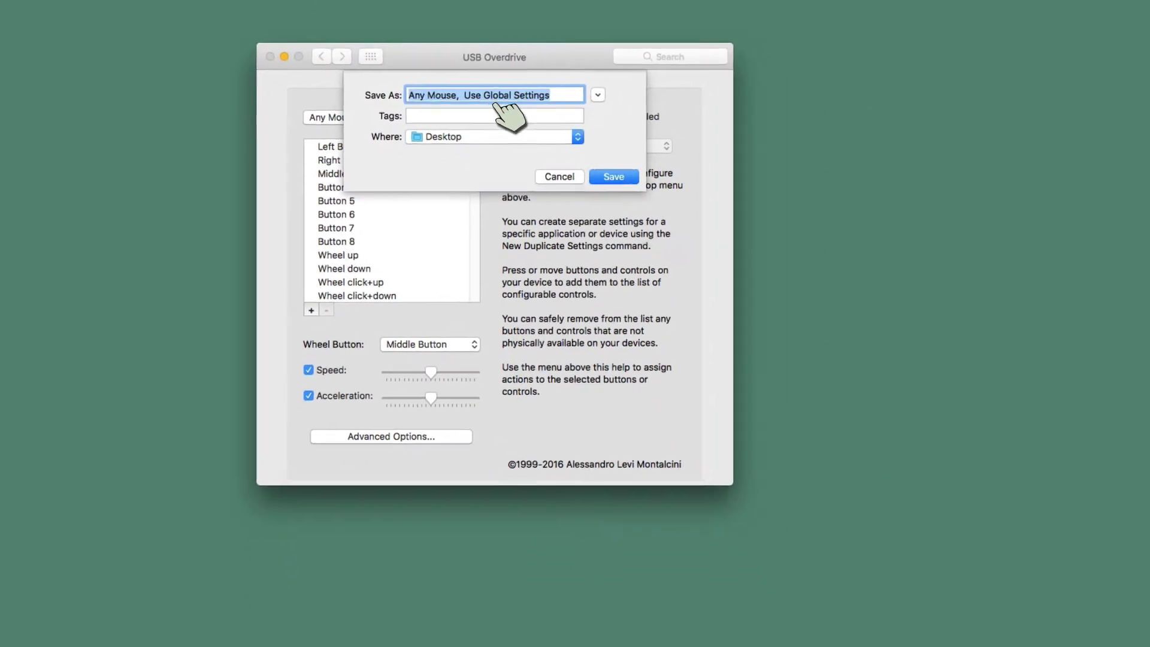
click(566, 159)
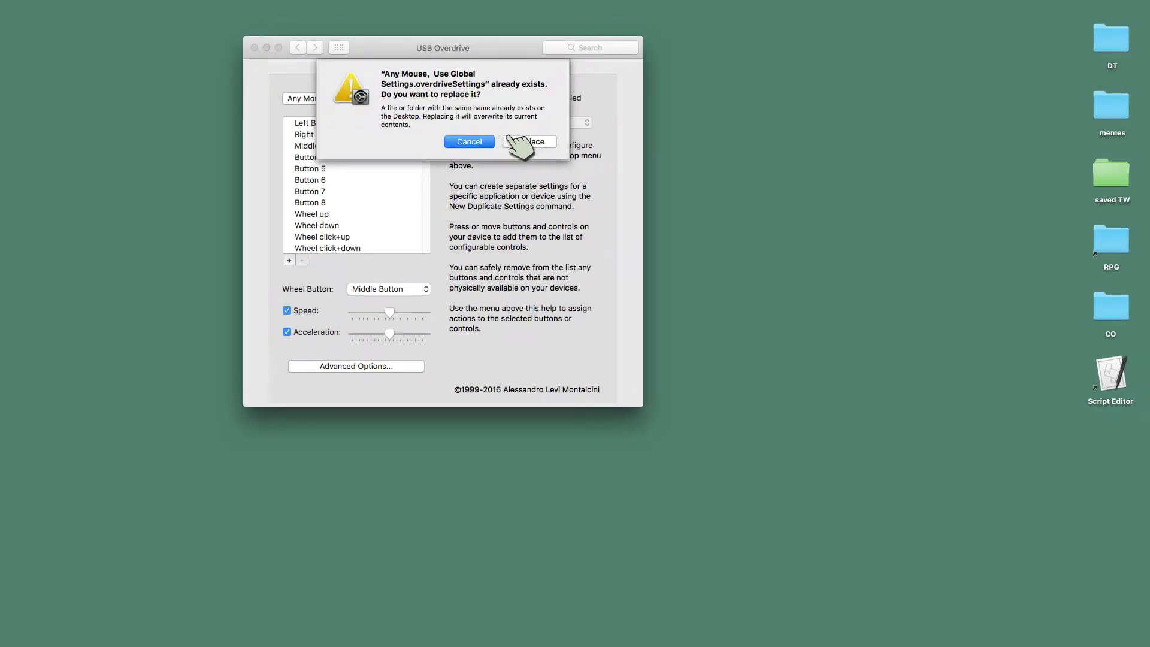
click(536, 142)
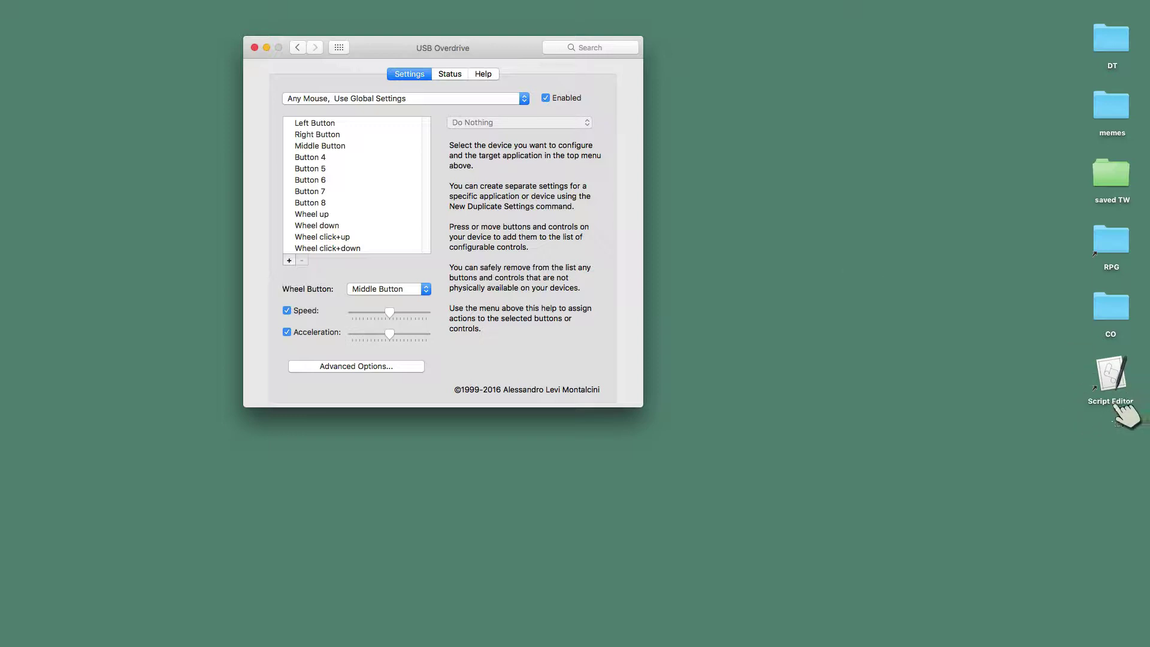
Step: Confirm Button 8 uses global settings and check the exported file on the desktop
click(310, 202)
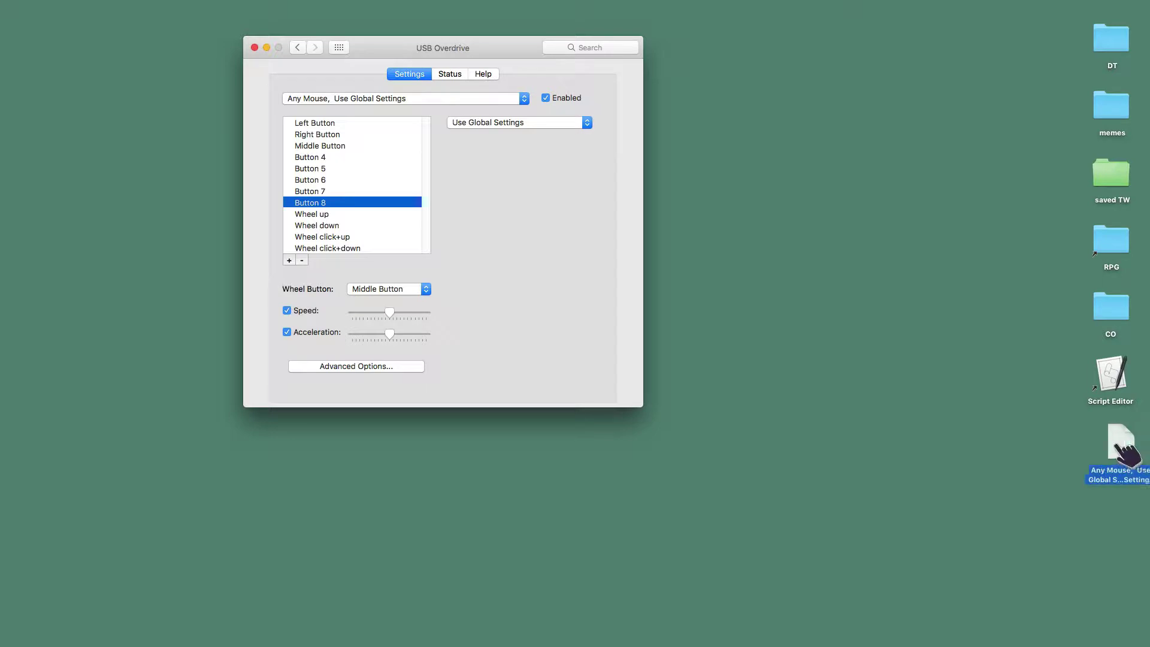
click(1101, 474)
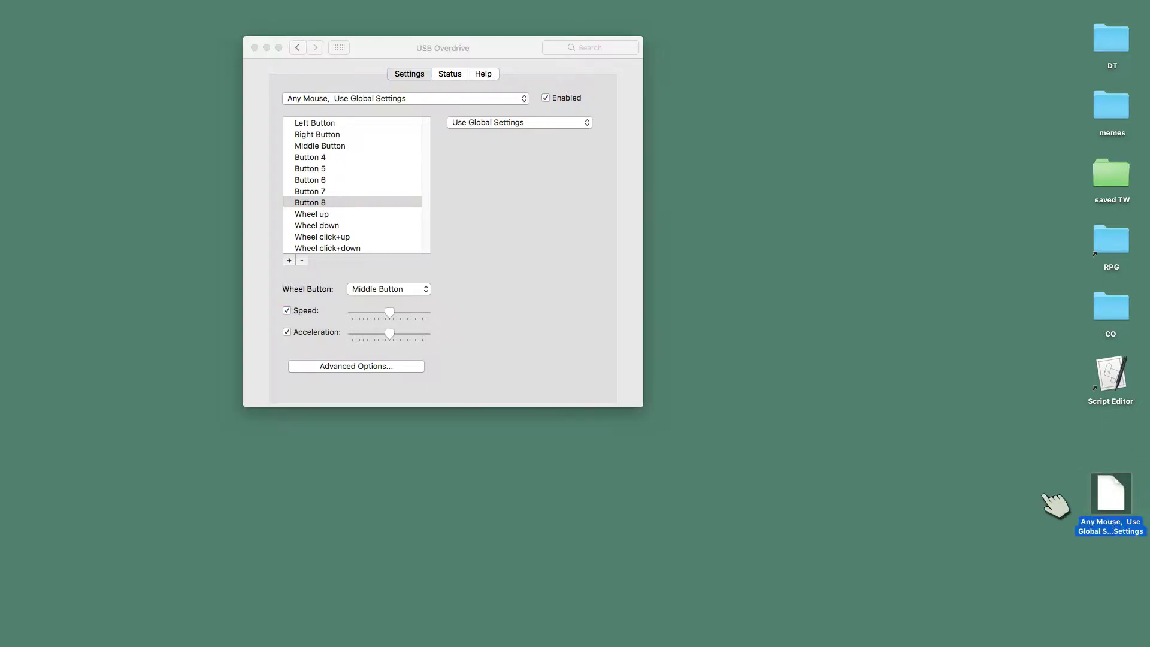
click(1043, 494)
click(471, 183)
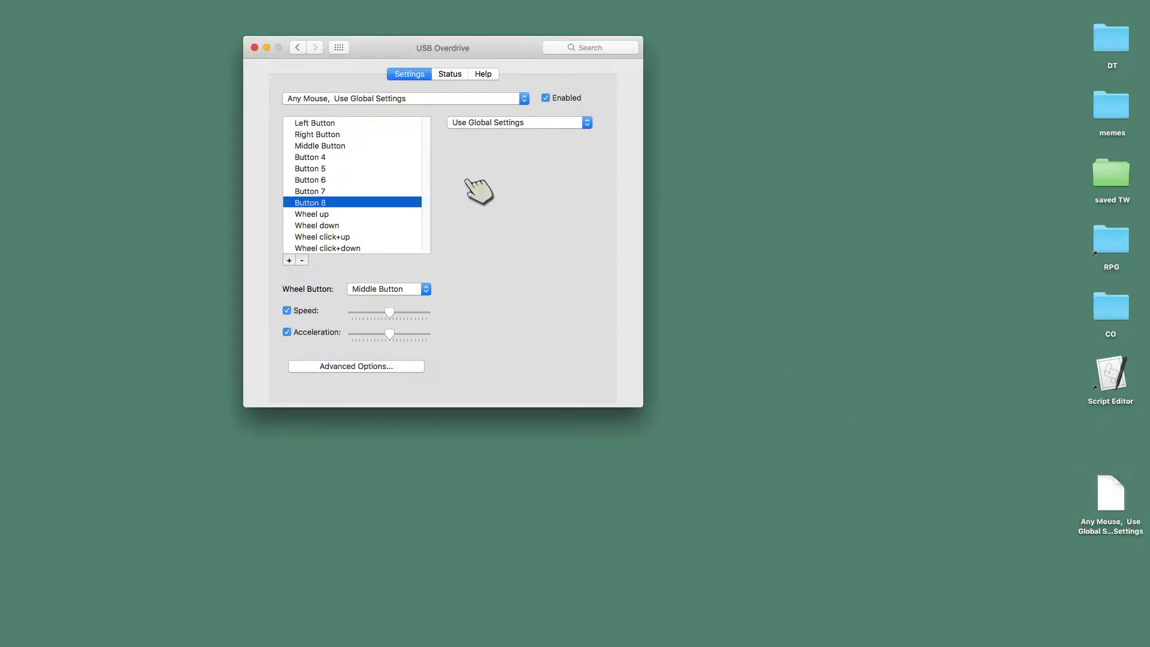
Step: Delete the 'Any Mouse, Use Global Settings' settings, confirm, and verify Any Mouse, BBEdit remains active
click(360, 97)
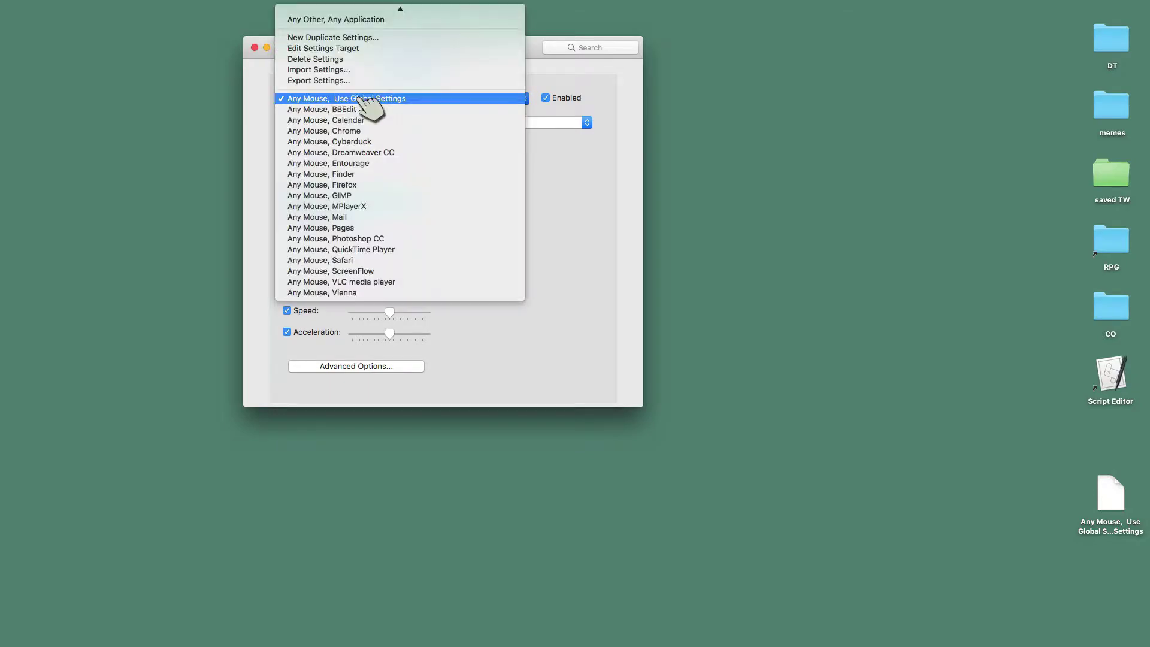
click(353, 63)
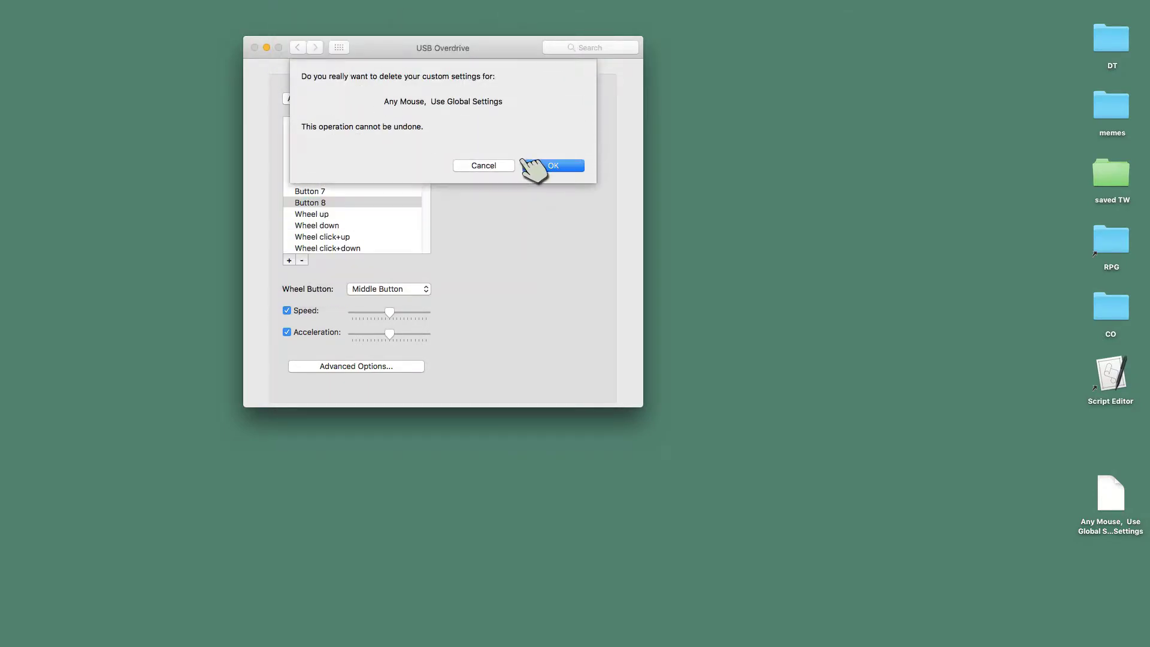
click(553, 166)
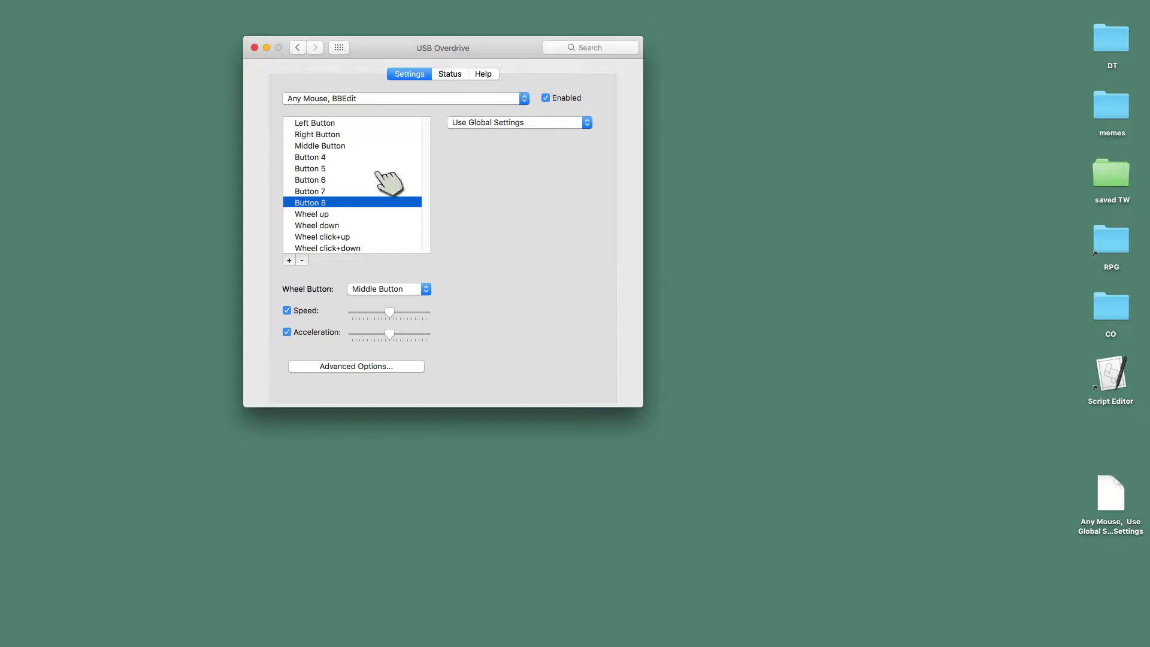
click(340, 100)
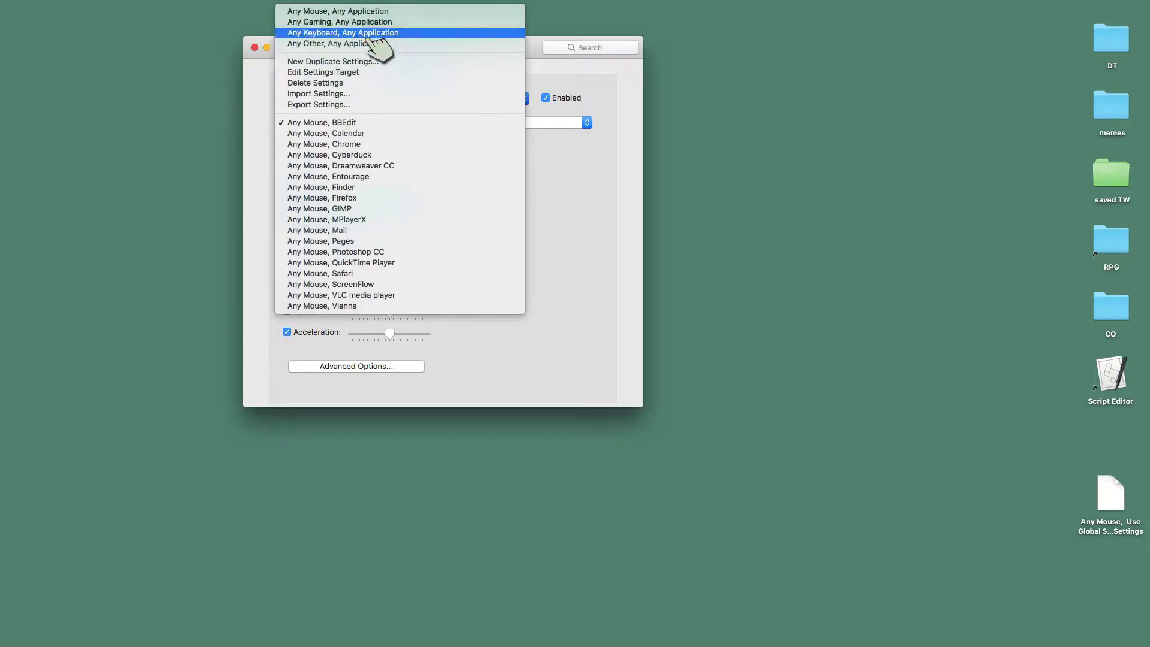
click(588, 182)
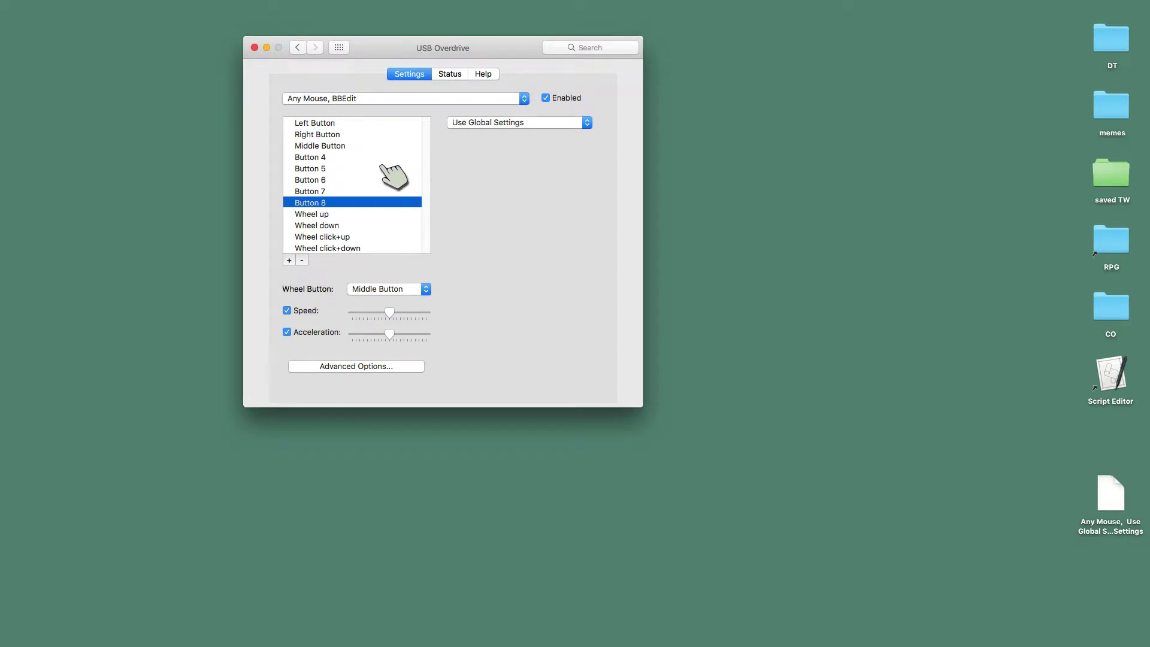
Step: Launch Script Editor and compile a new script containing only the comment '--'
double_click(1114, 369)
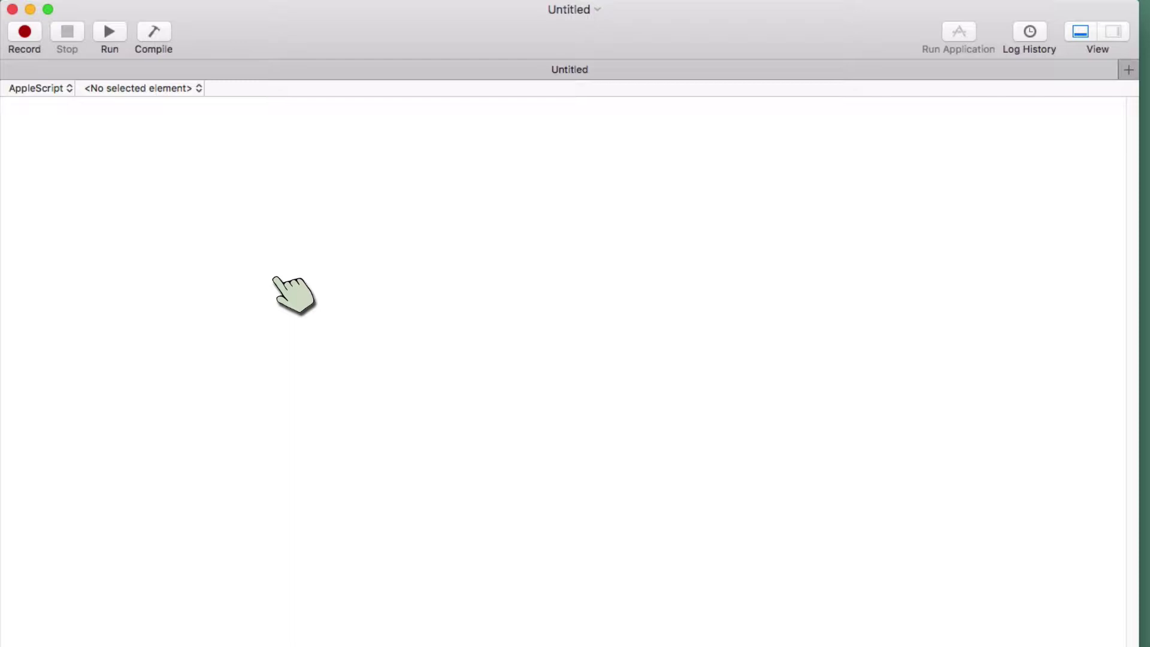
text(--)
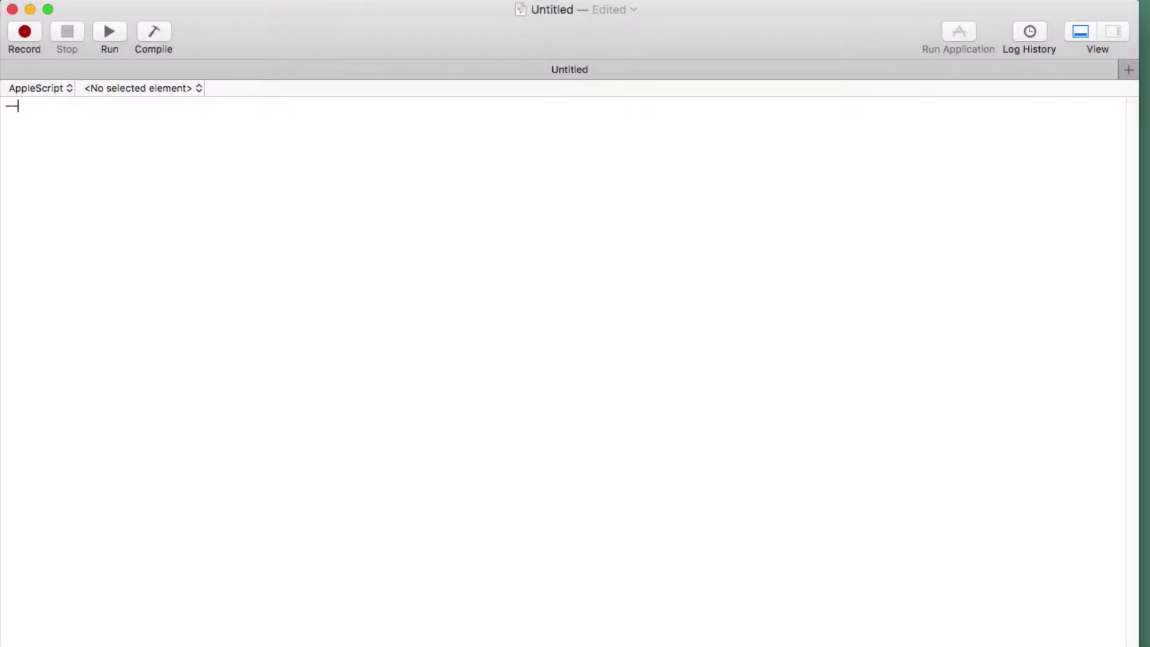
click(153, 34)
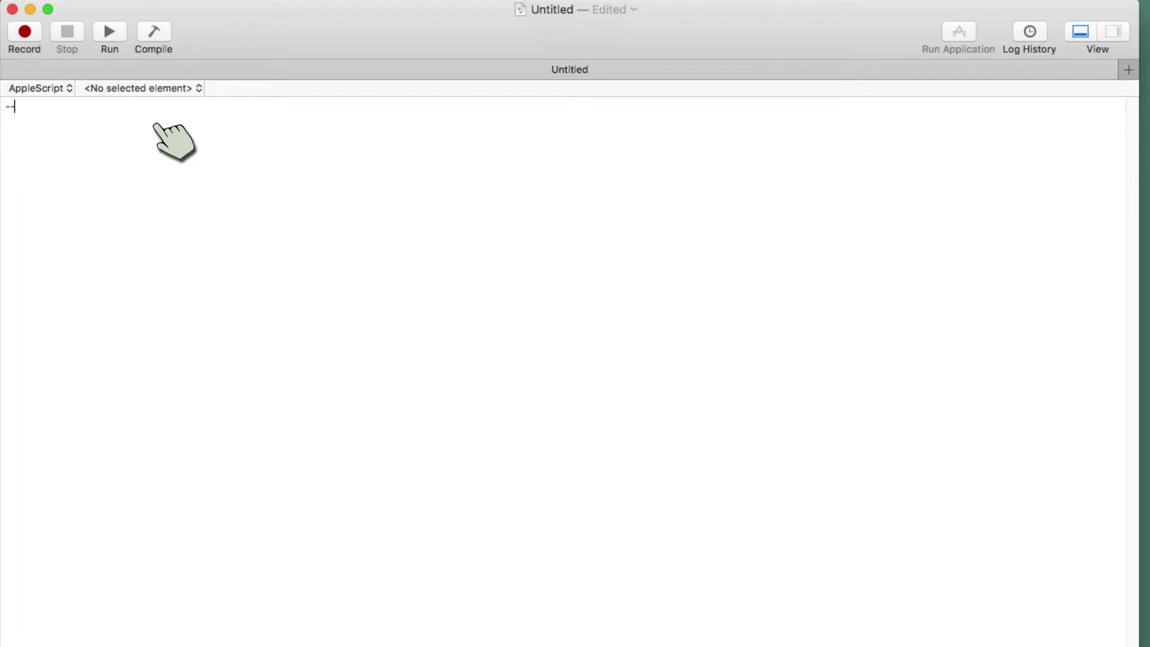
Step: Save the script to the Desktop as application 'Use Global Settings' with Show startup screen ticked
key(super+s)
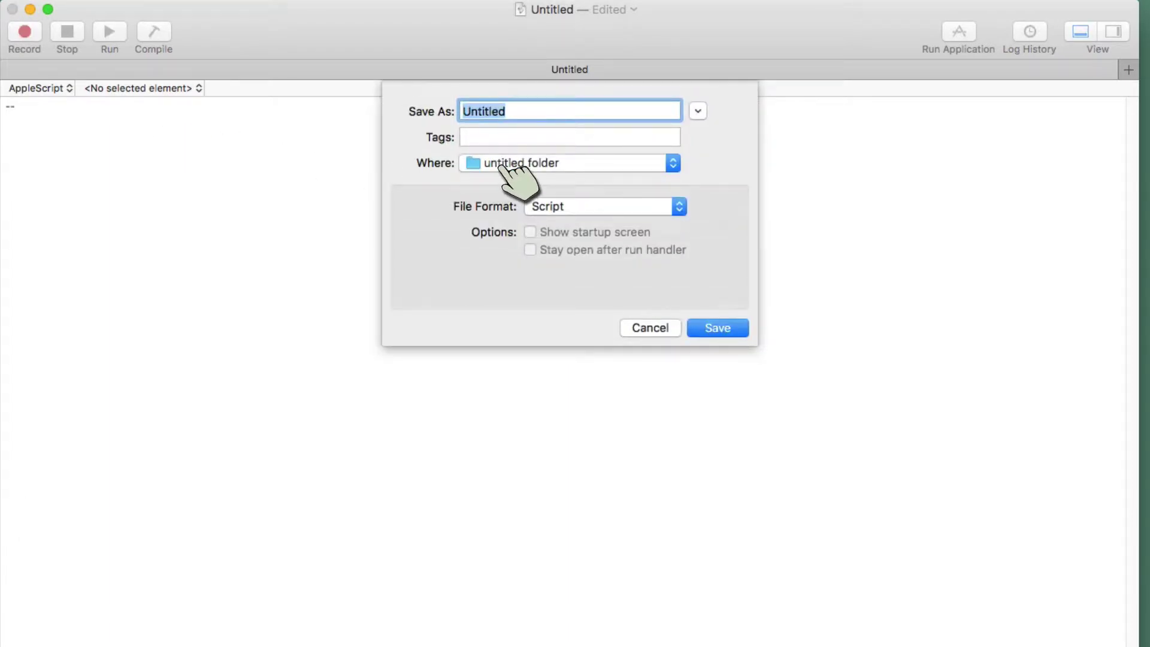
key(super+d)
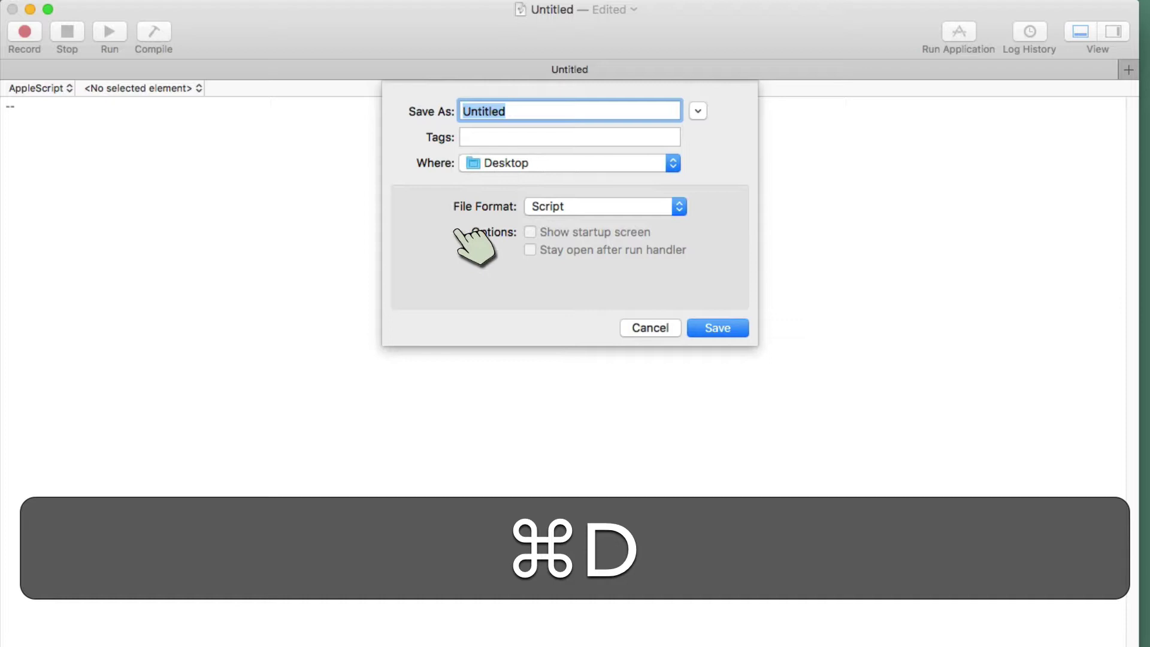
key(BackSpace)
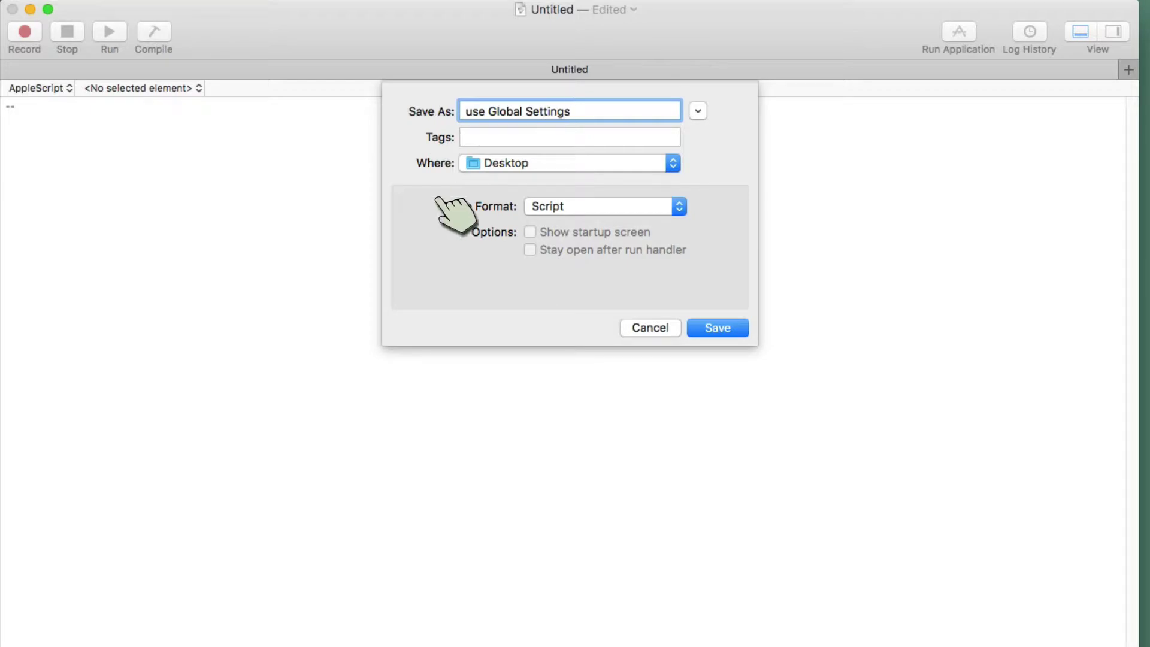
click(474, 112)
key(BackSpace)
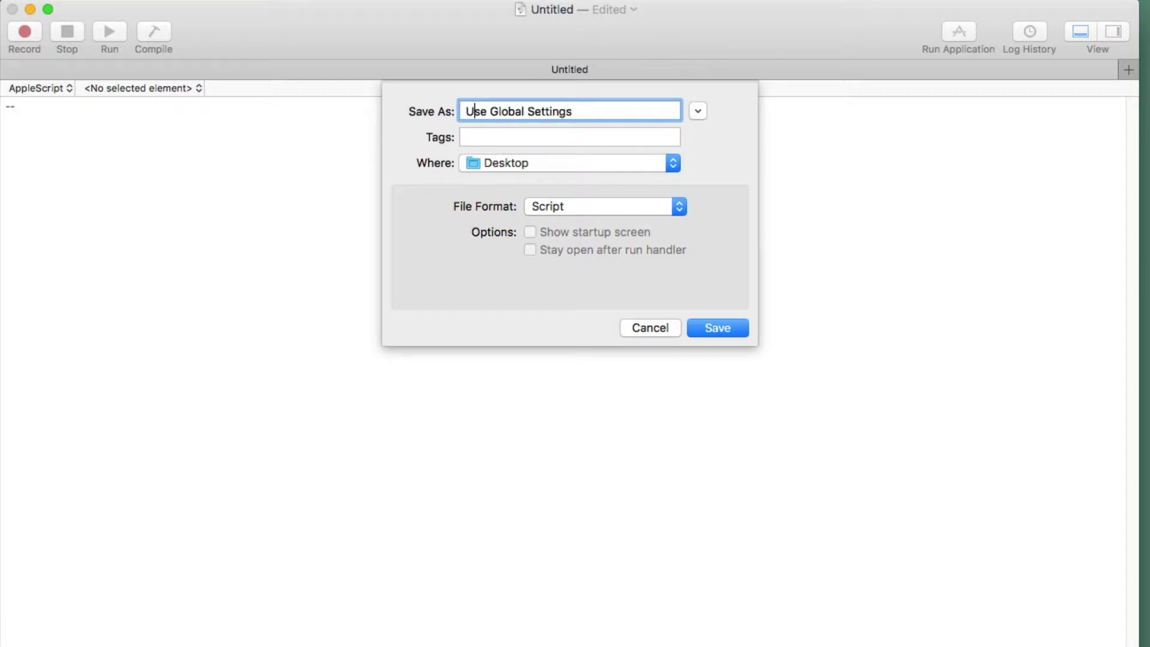
click(569, 207)
click(575, 238)
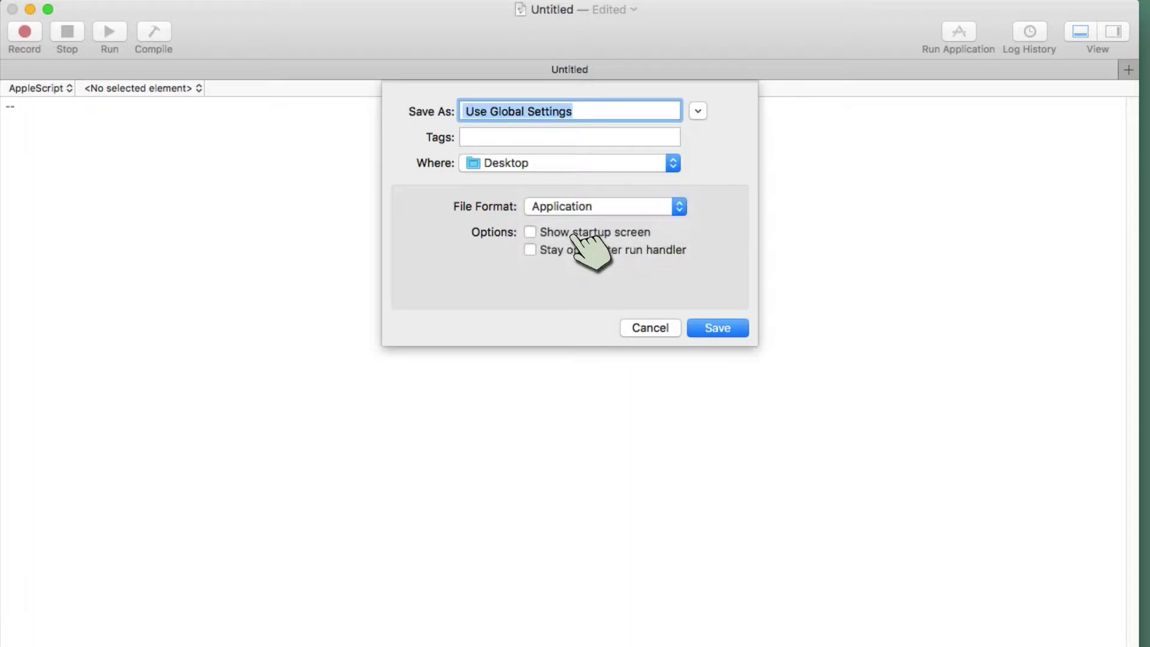
click(543, 232)
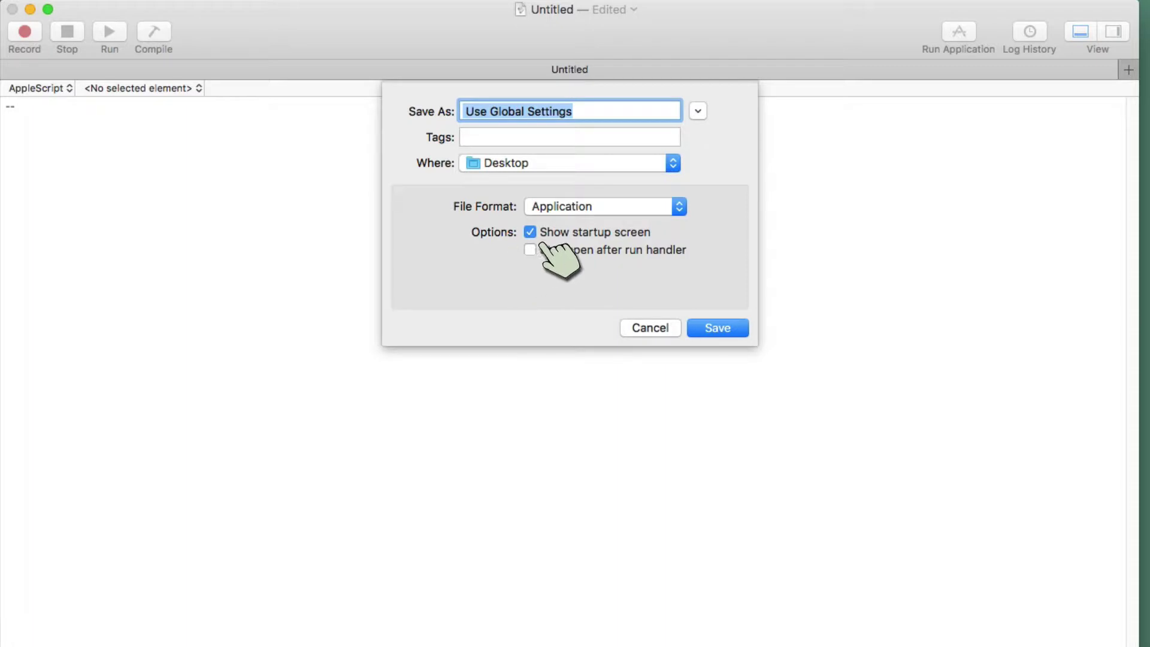
click(717, 327)
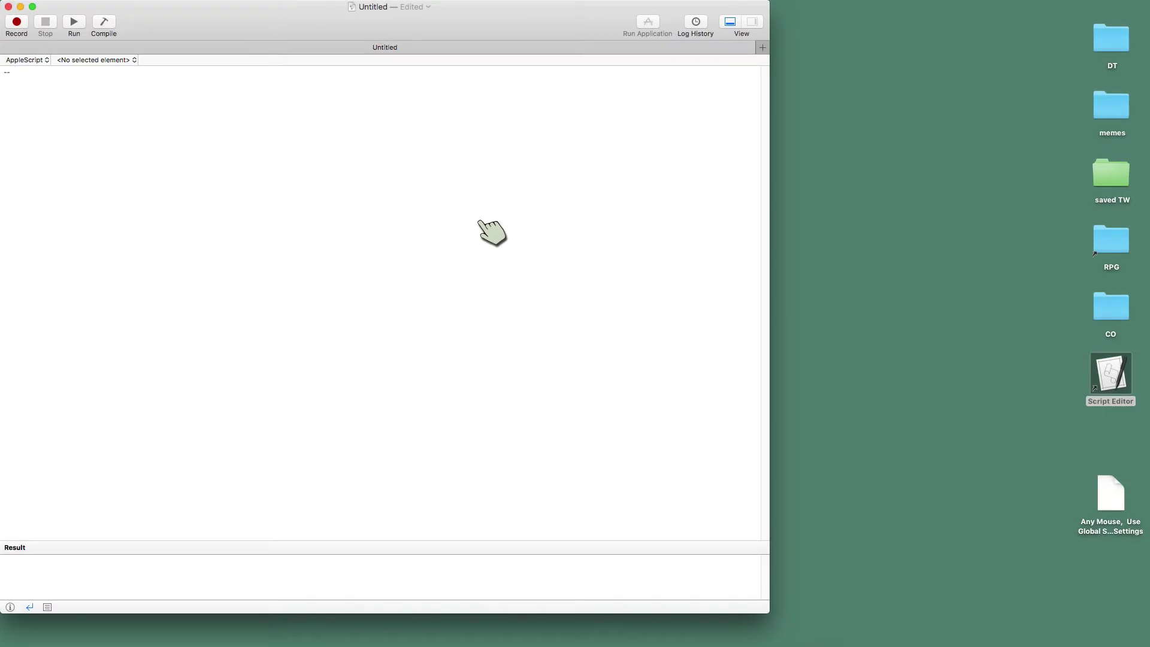
Step: Close Script Editor, switch to Any Mouse, Any Application, and launch the Use Global Settings applet
click(8, 6)
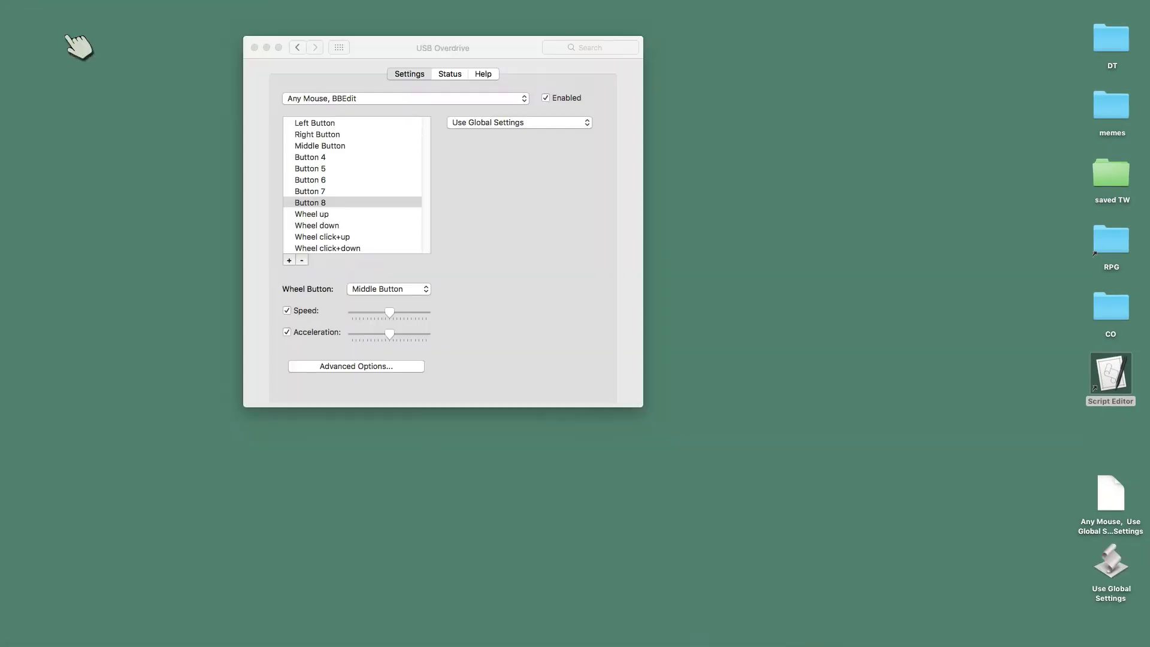
click(1109, 562)
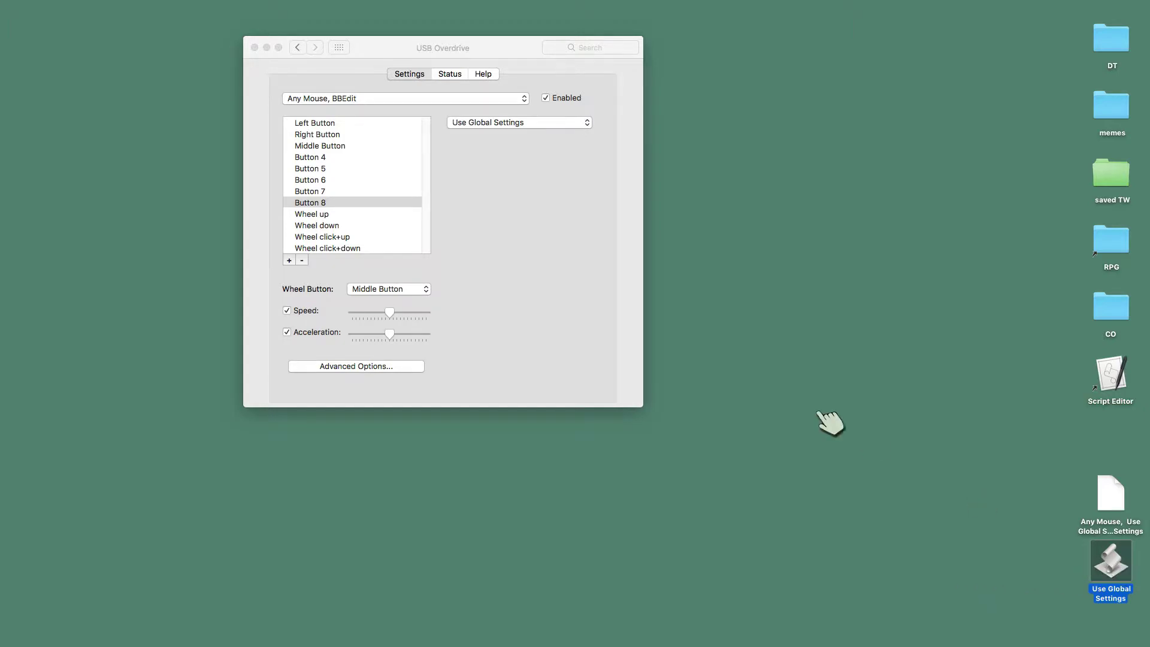
click(379, 98)
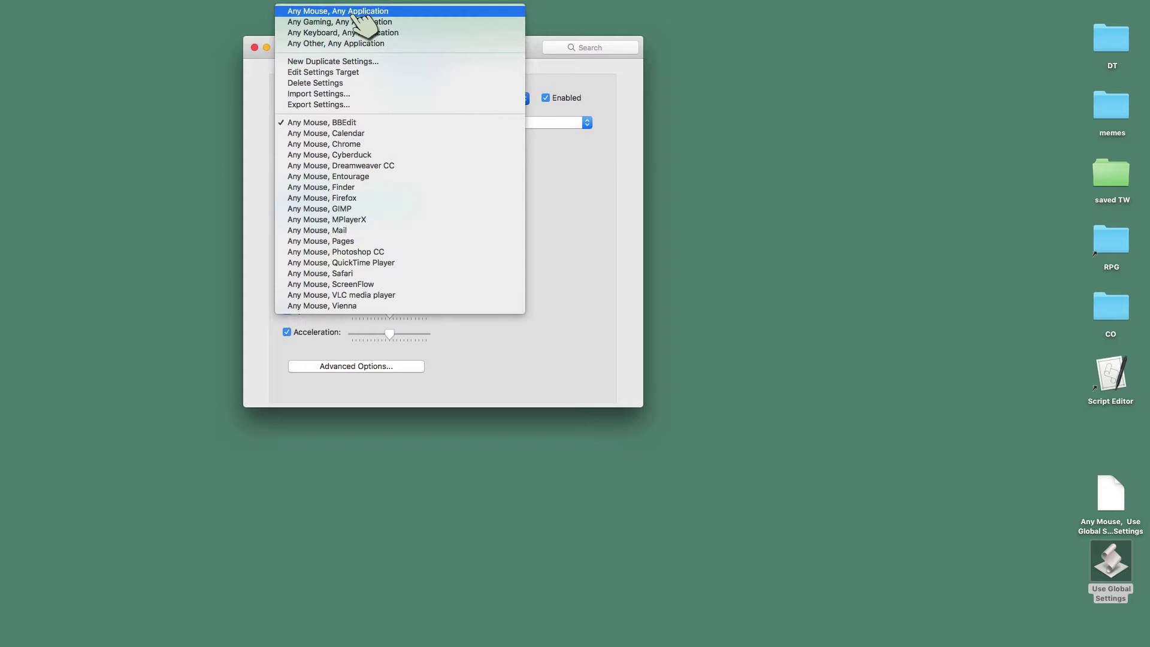
click(355, 10)
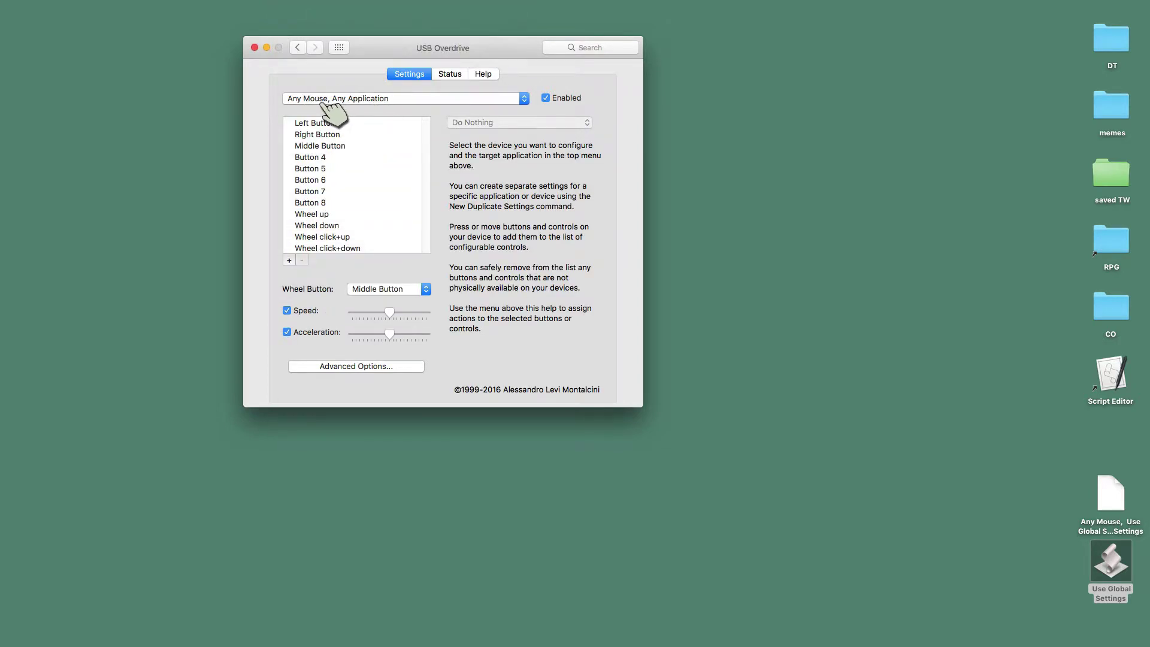
double_click(1116, 560)
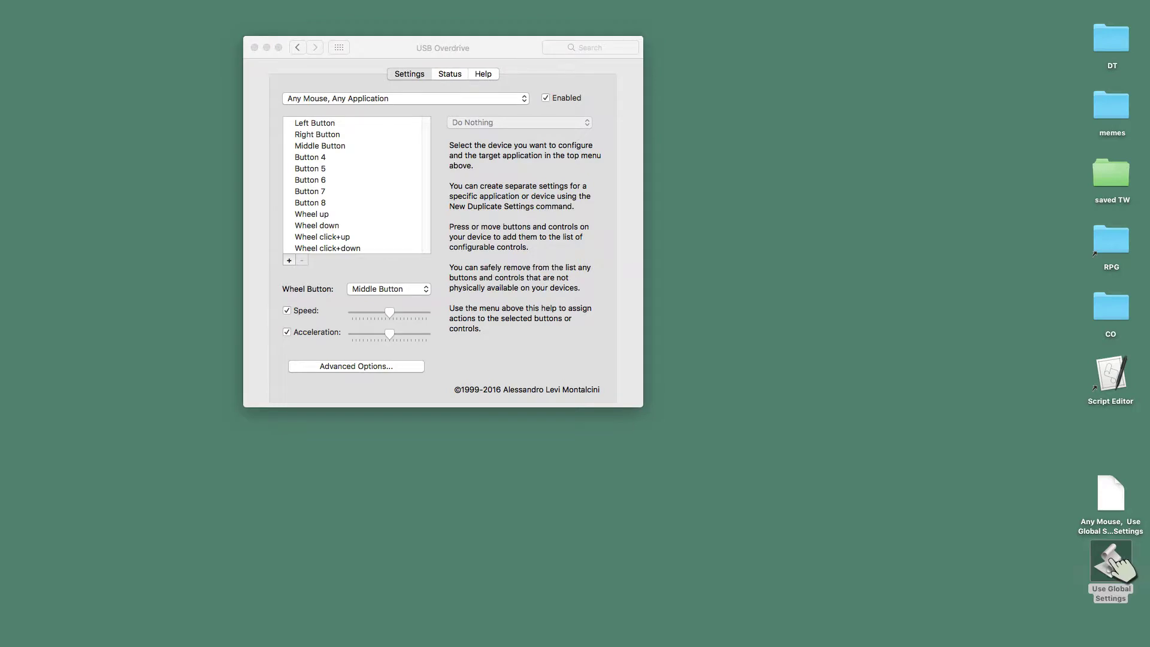
drag(508, 145, 790, 110)
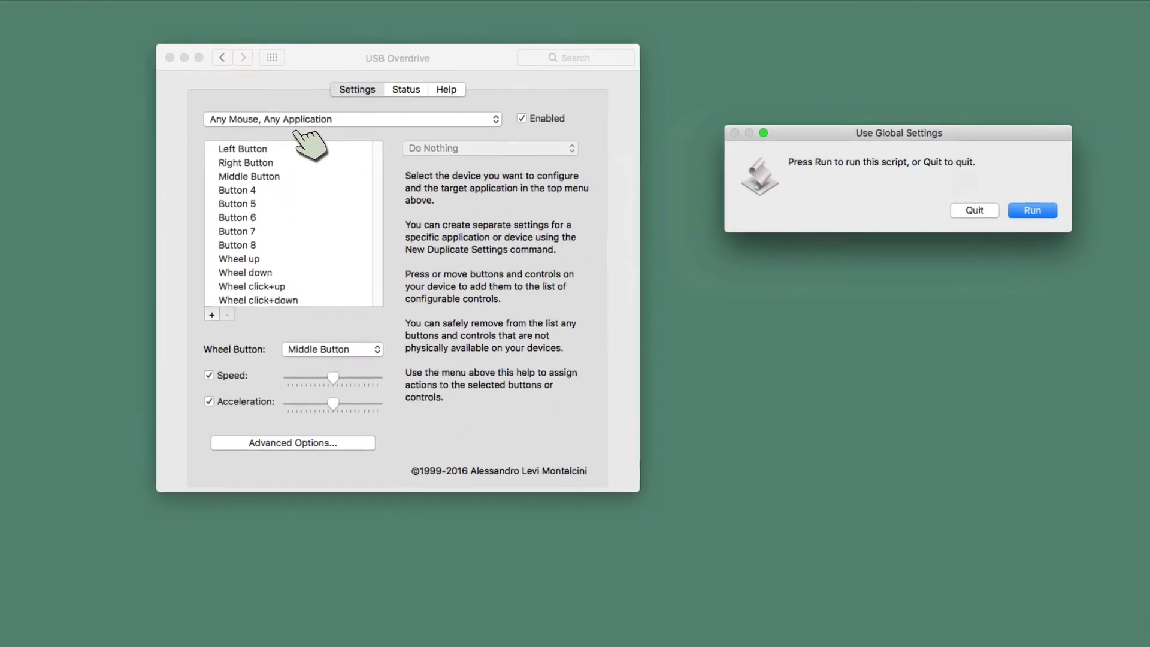
Step: Create a duplicate settings entry for the Use Global Settings application at Any Location
click(297, 121)
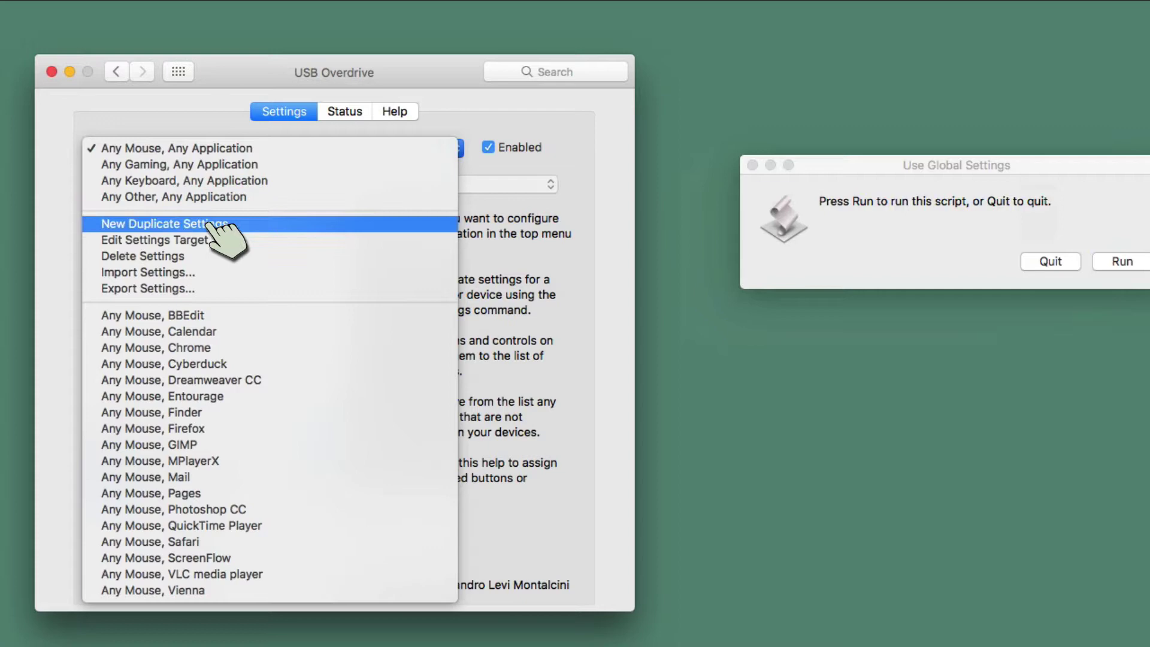
click(212, 224)
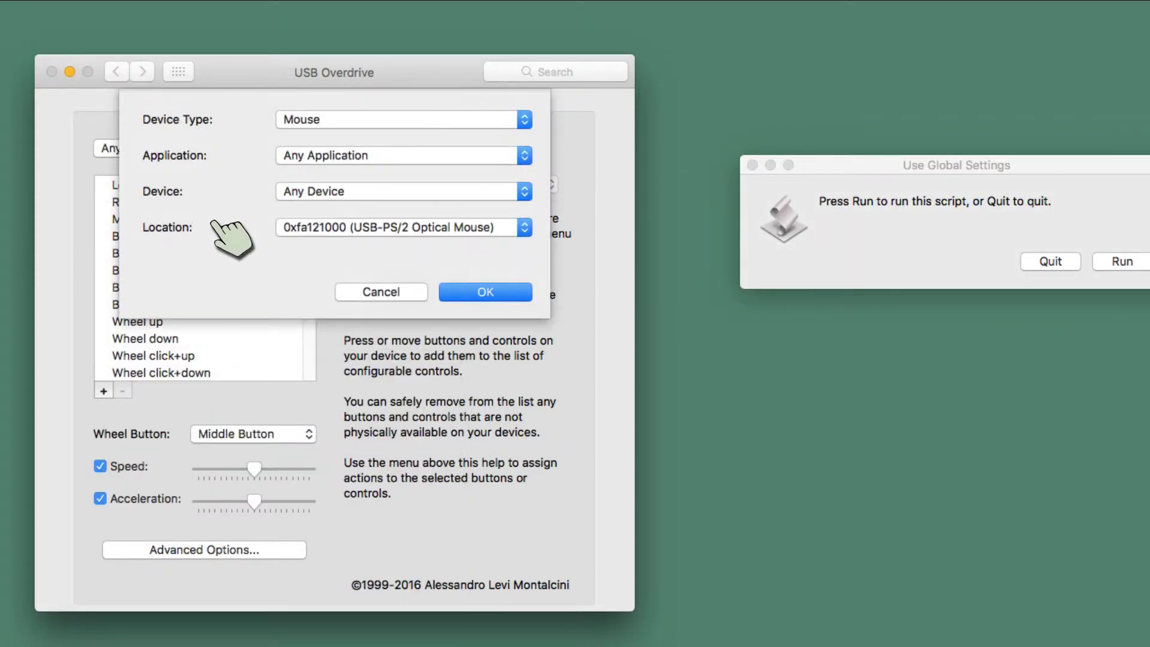
click(308, 155)
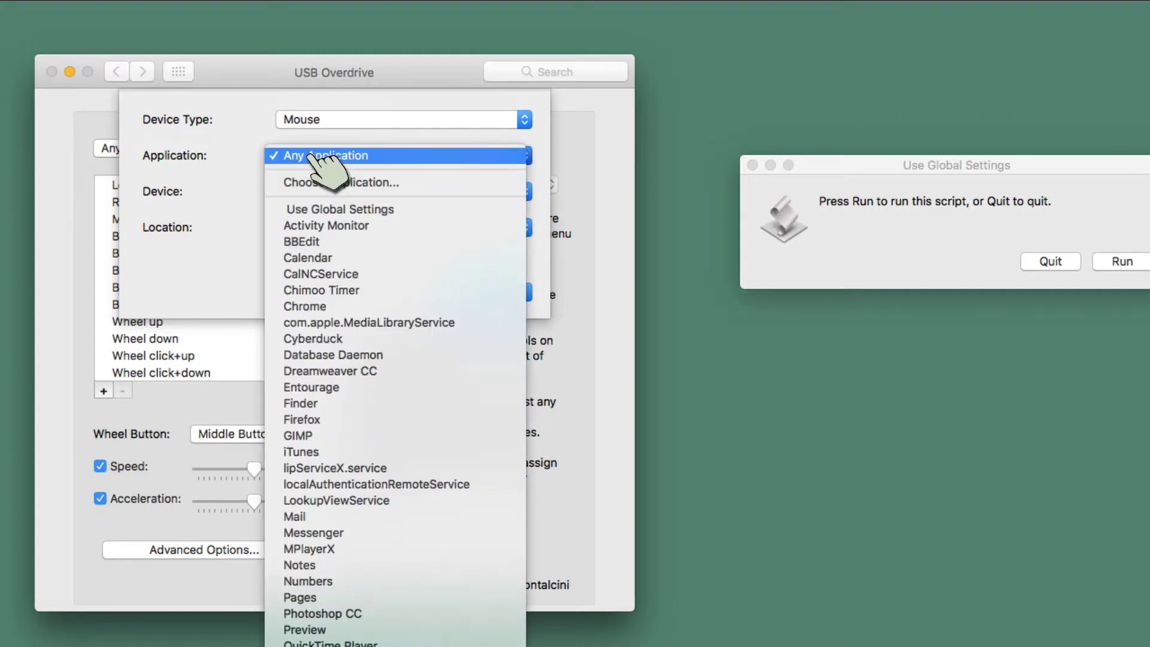
click(353, 210)
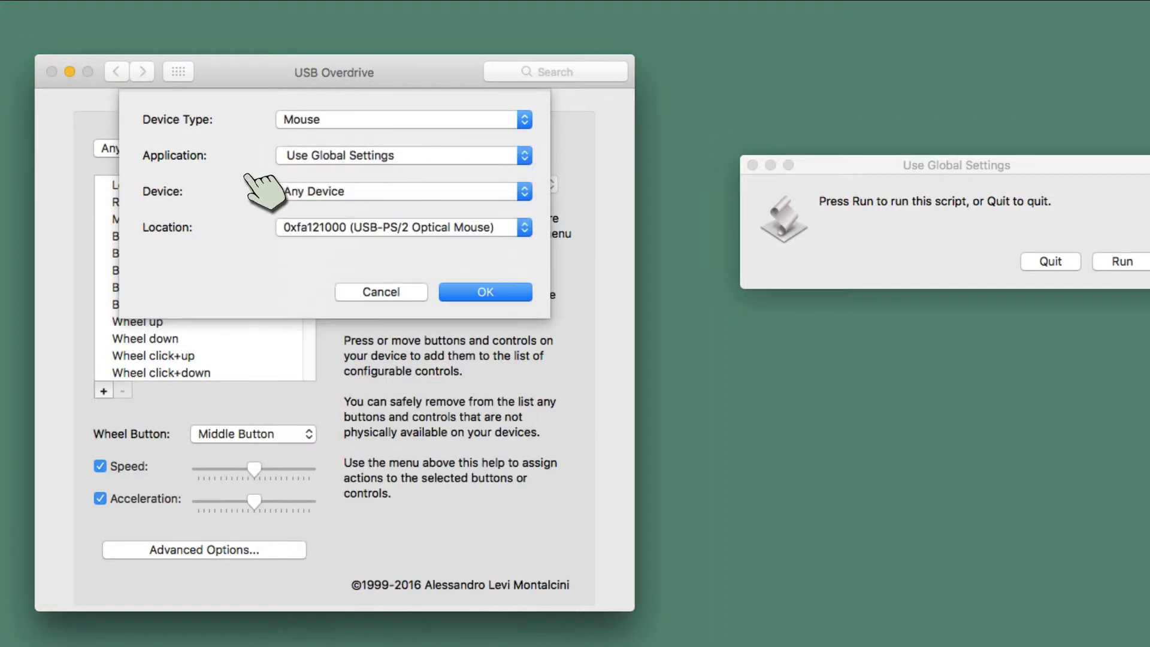
click(362, 227)
click(336, 203)
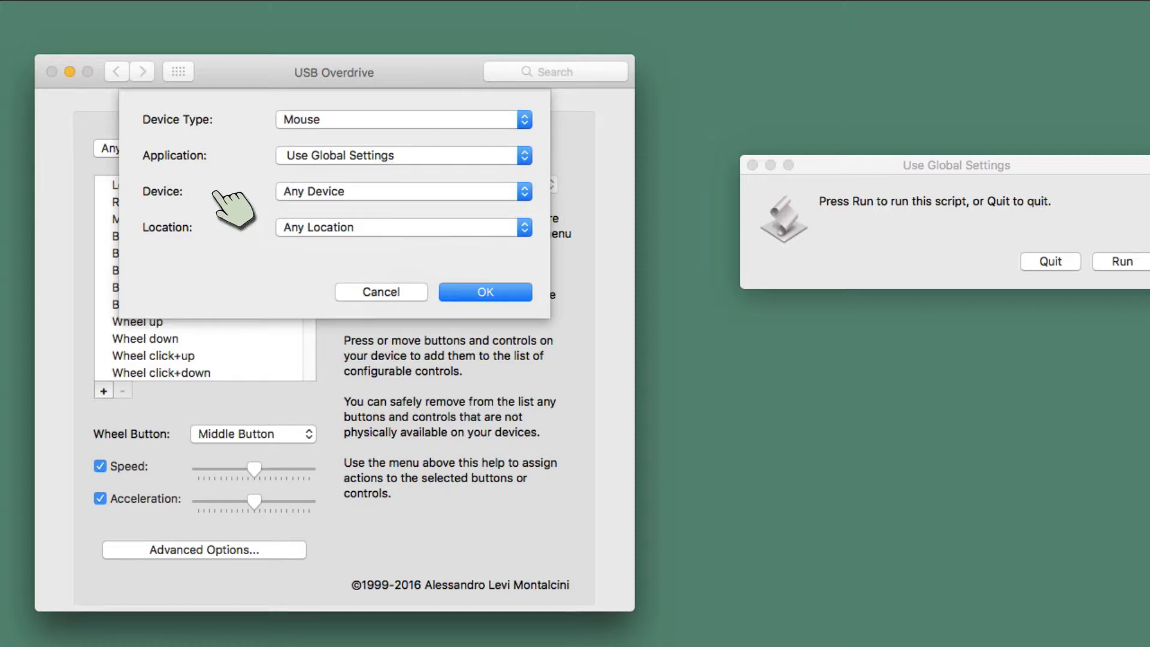
click(485, 292)
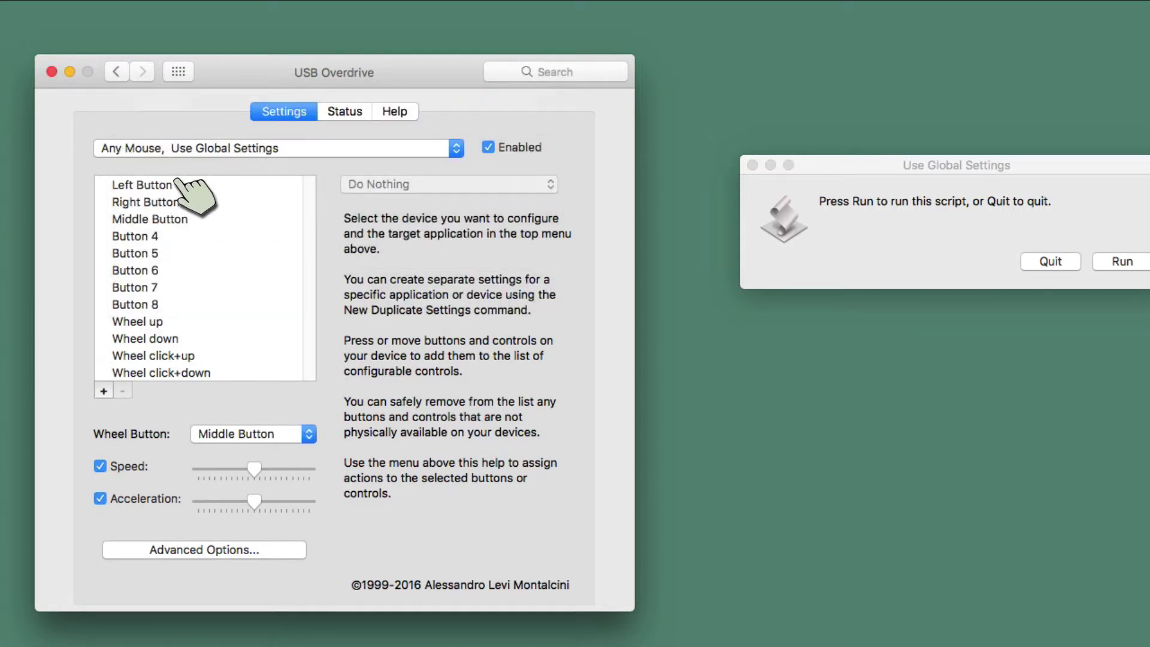
Step: Set the Left, Right and Middle Buttons to Use Global Settings
click(211, 185)
click(446, 184)
click(217, 209)
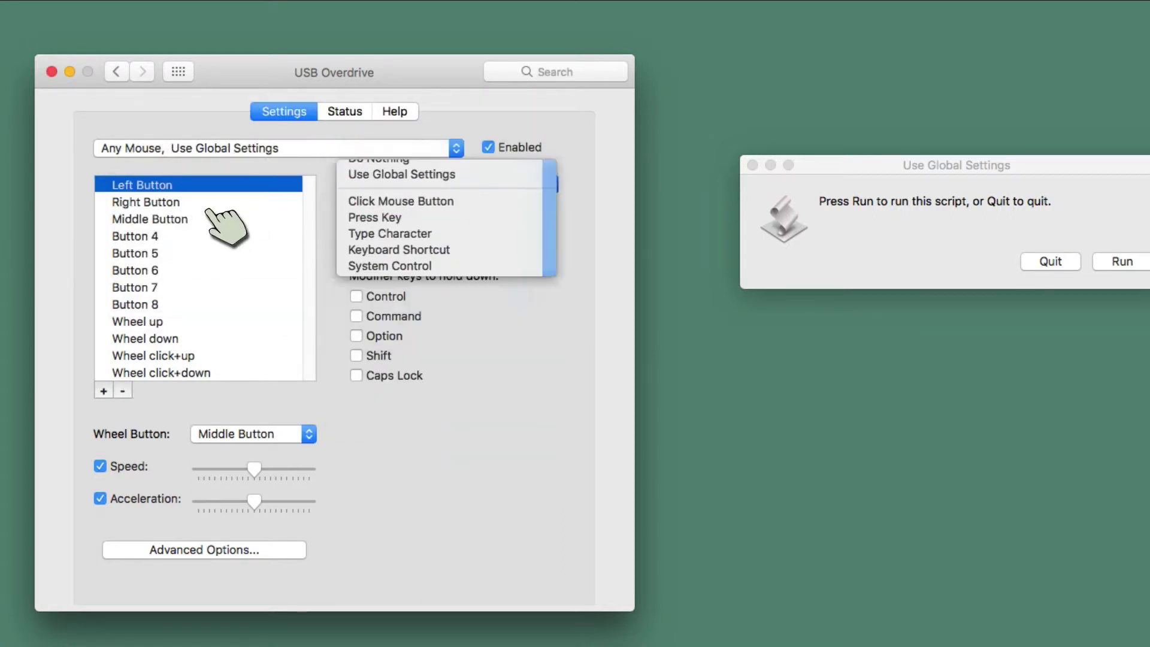
click(219, 202)
click(410, 180)
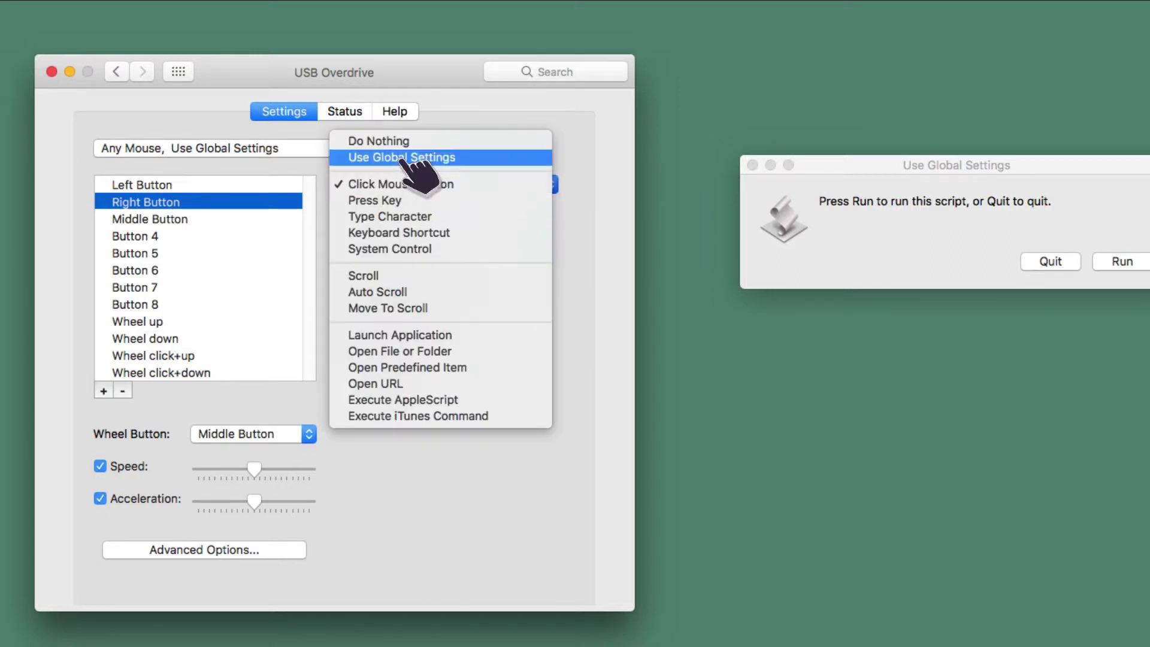
click(377, 158)
click(161, 219)
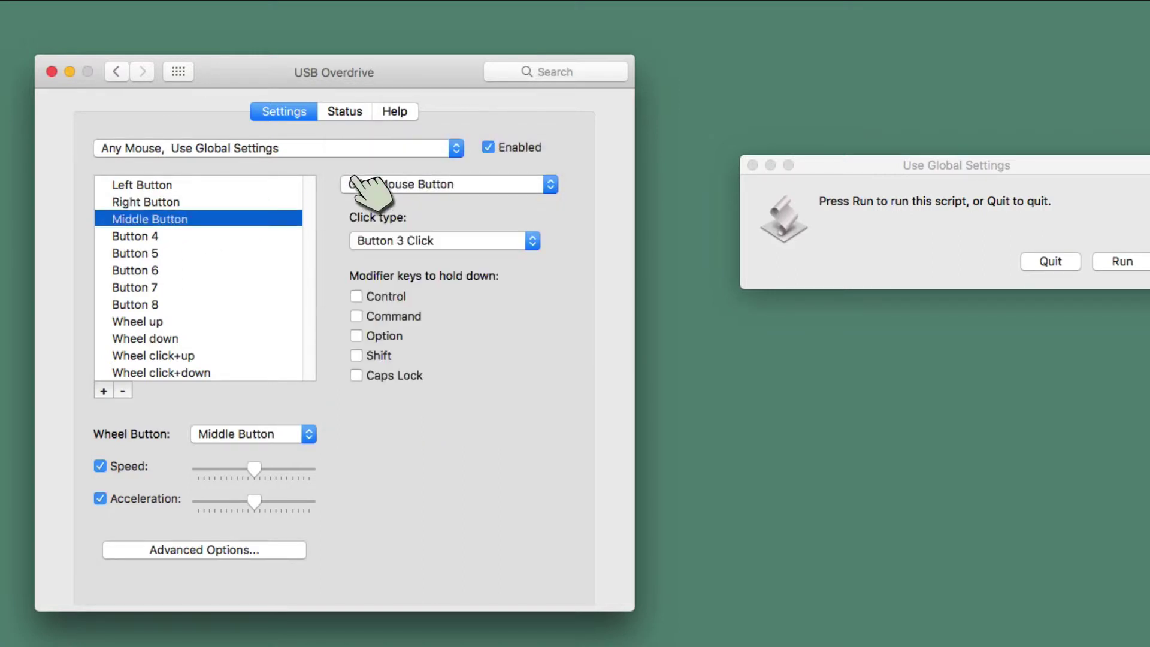
click(363, 185)
click(363, 191)
Step: Set Buttons 4 through 8 to Use Global Settings
key(Down)
click(355, 187)
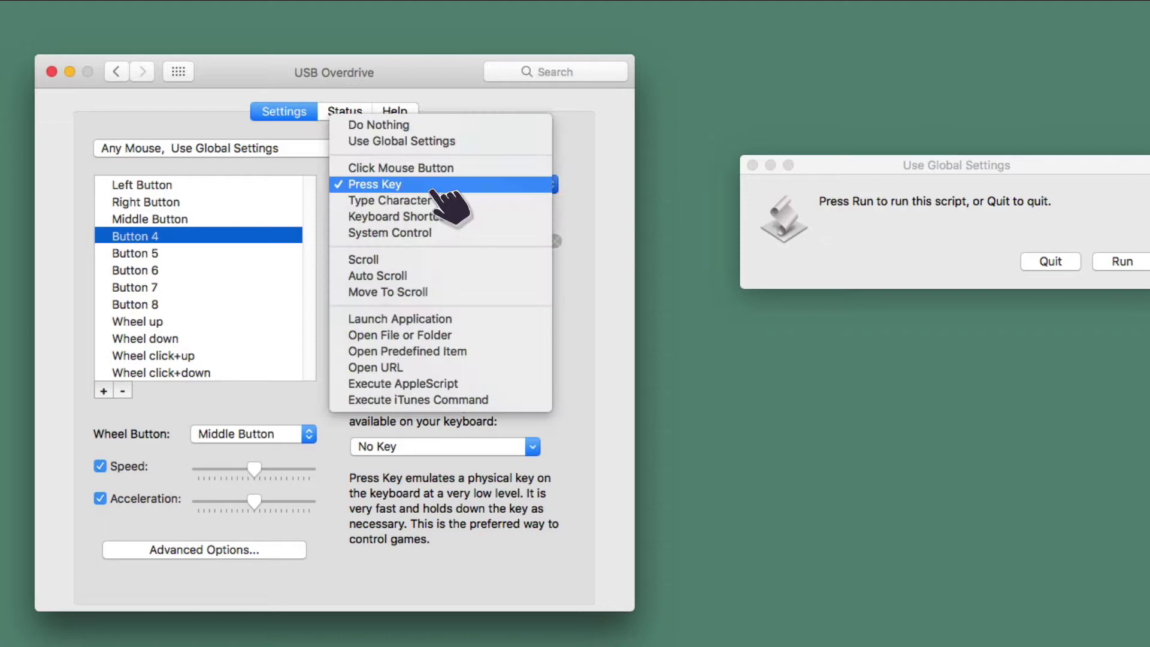
click(427, 142)
key(Down)
click(418, 183)
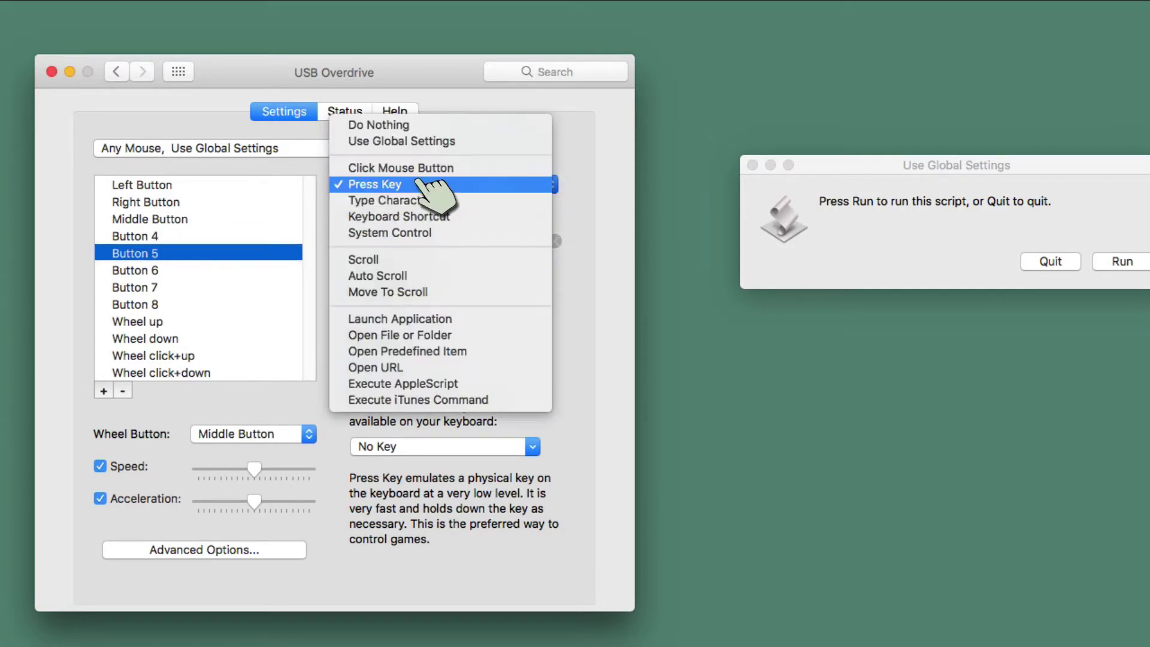
click(425, 142)
key(Down)
click(419, 180)
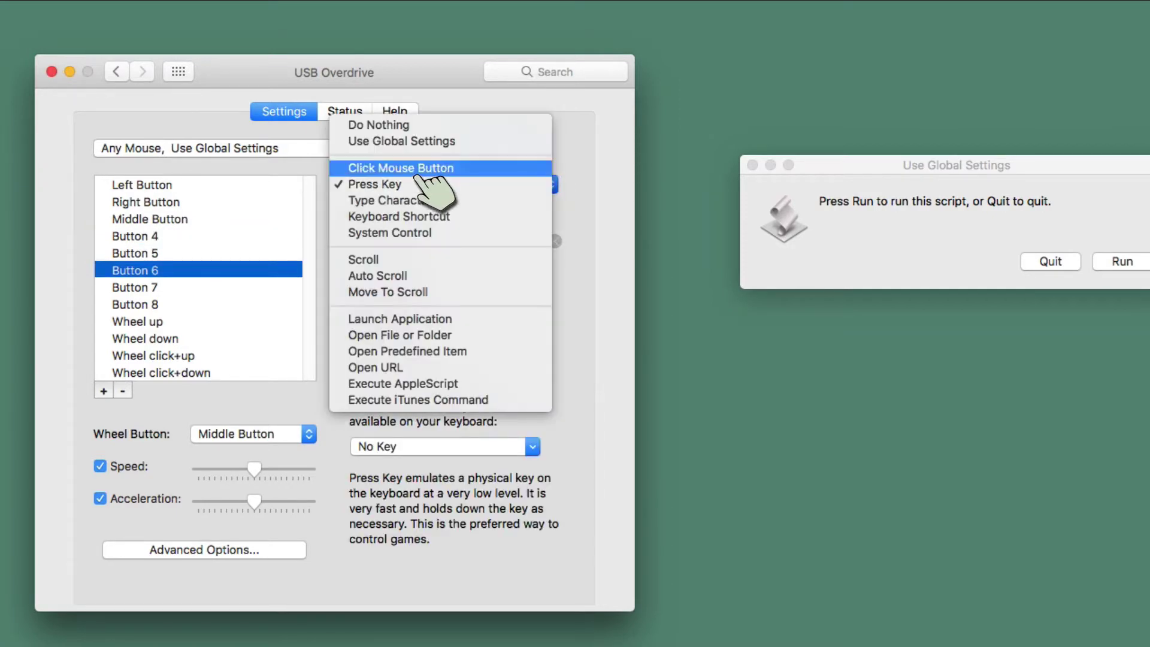
click(440, 142)
key(Down)
click(419, 185)
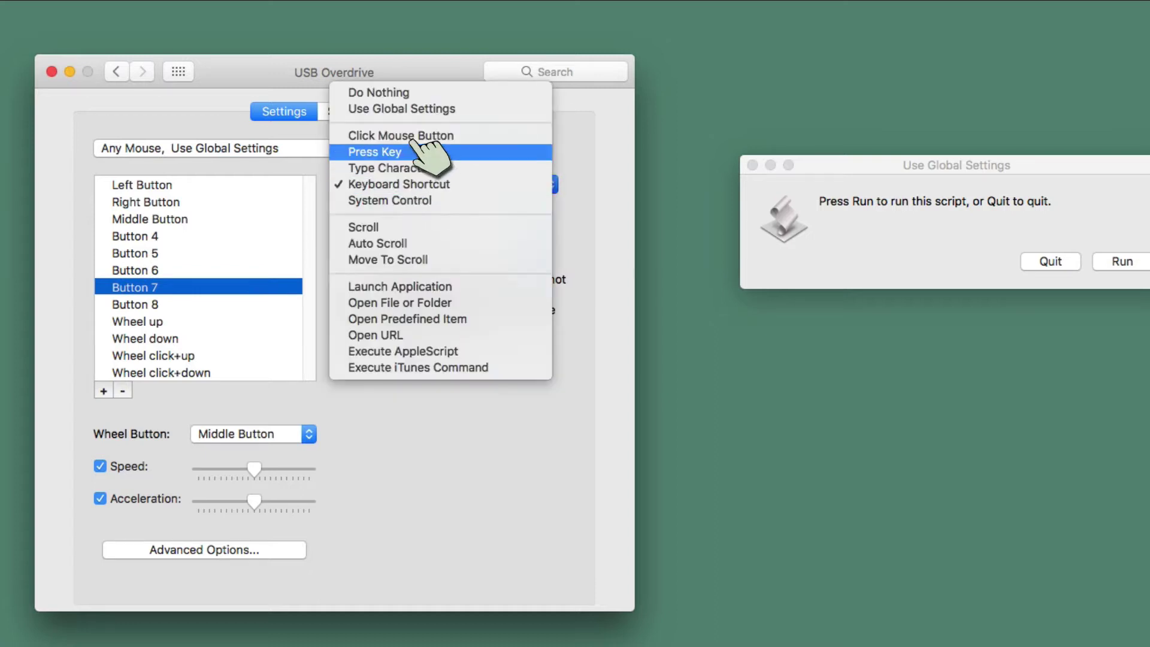
click(485, 106)
key(Down)
click(426, 185)
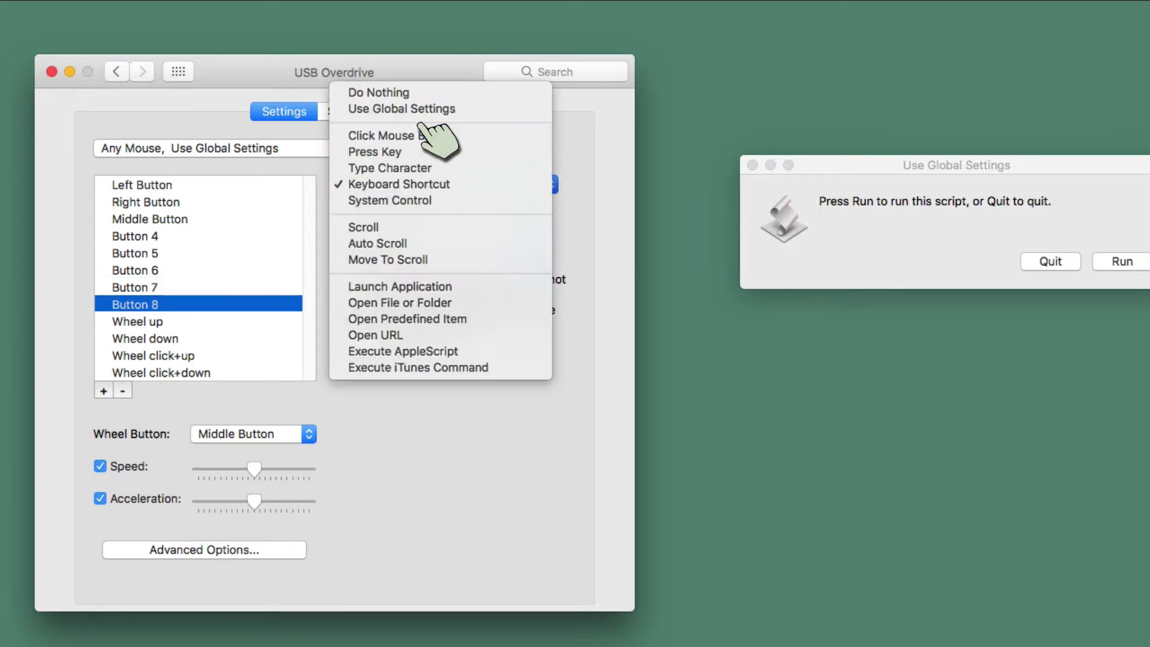
click(510, 105)
Step: Set Wheel up, Wheel down, Wheel click+up and Wheel click+down to Use Global Settings, keeping Middle Button as wheel button
key(Down)
click(428, 182)
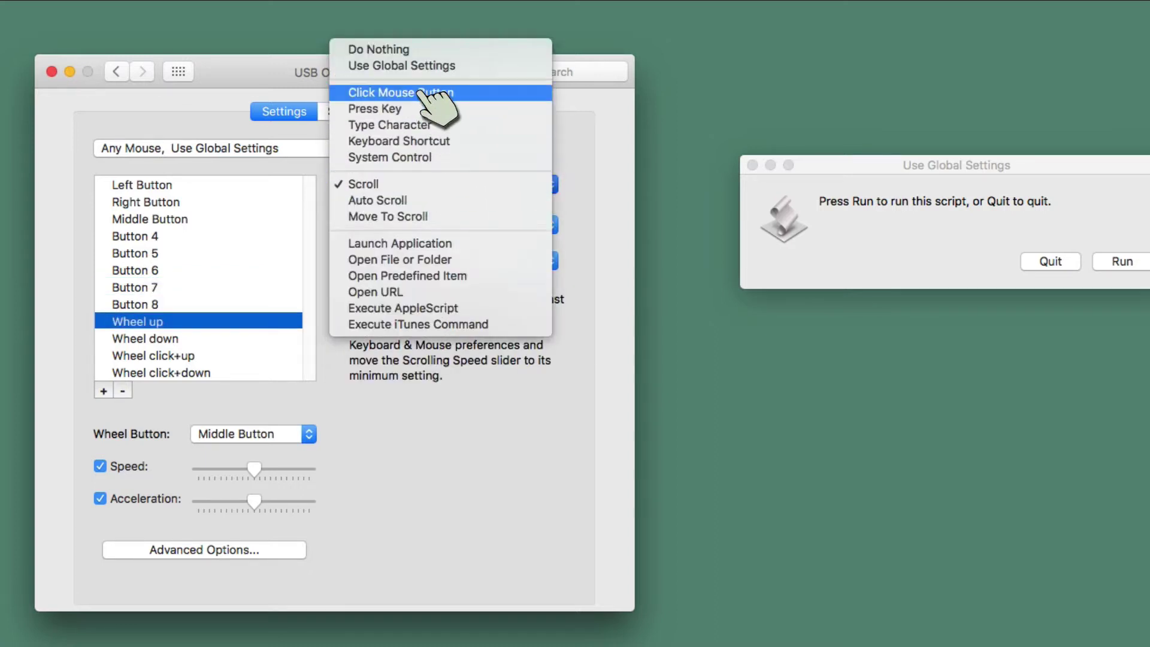
click(419, 67)
key(Down)
click(419, 182)
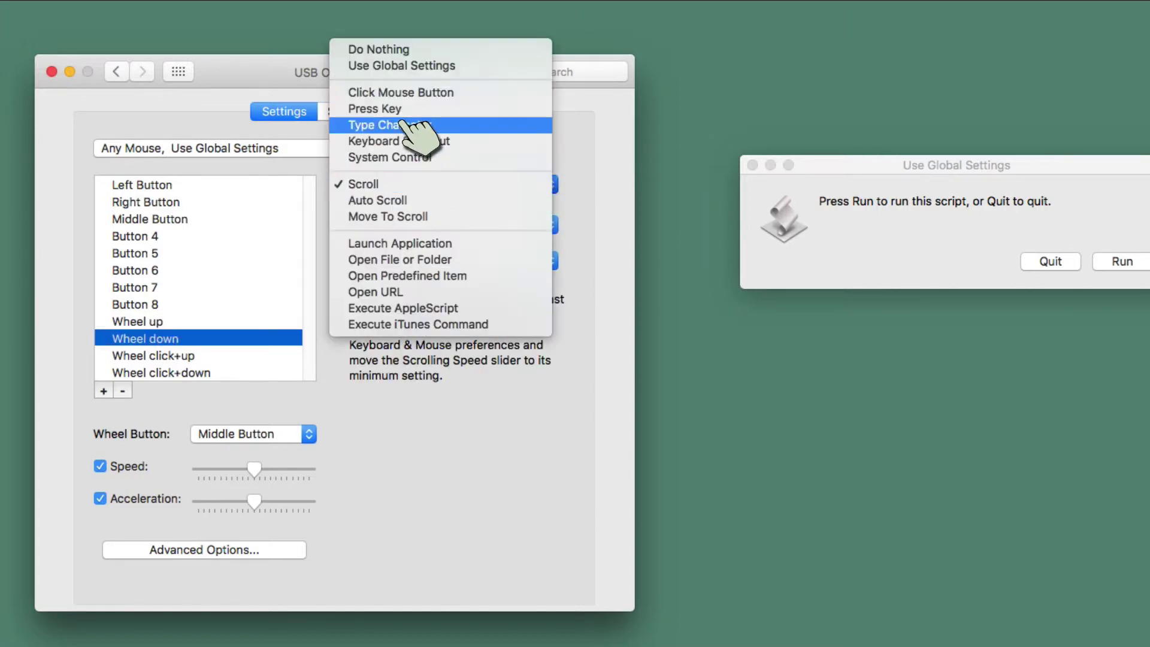
click(416, 66)
key(Down)
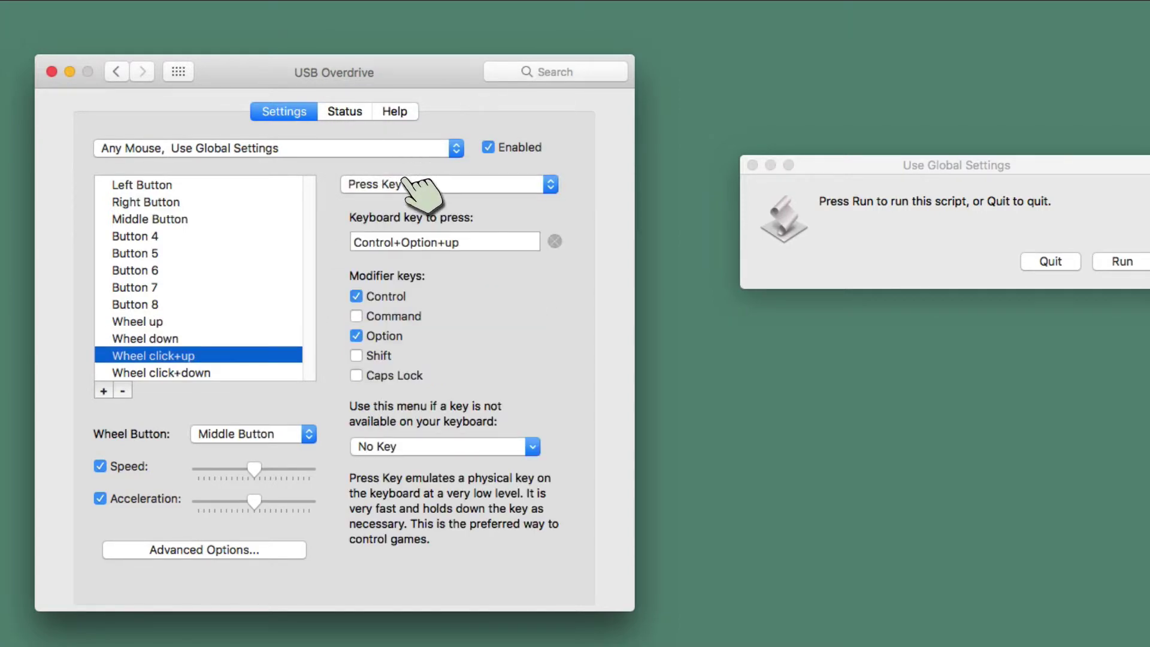
click(420, 184)
click(480, 143)
key(Down)
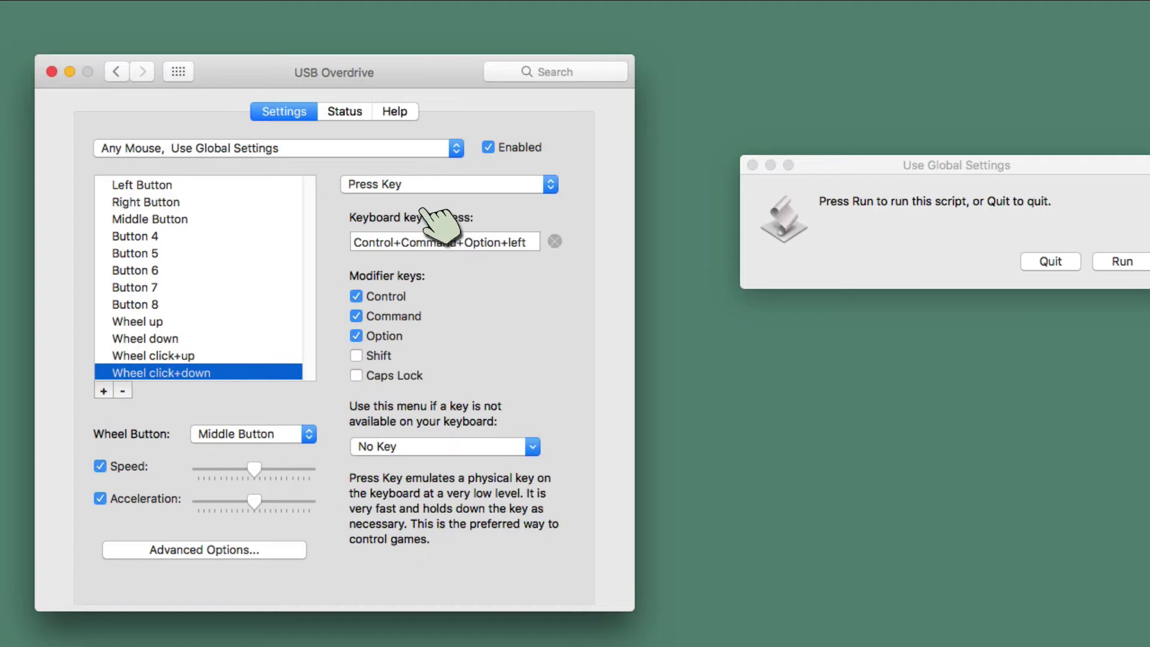
click(421, 185)
click(422, 143)
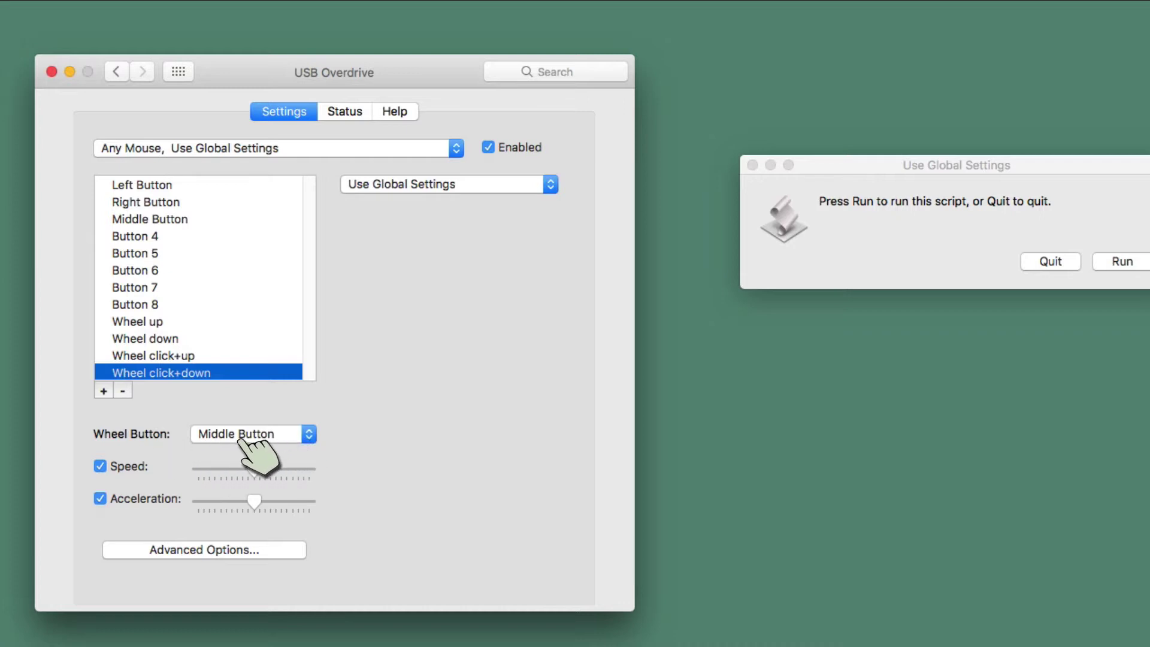
click(264, 435)
click(399, 433)
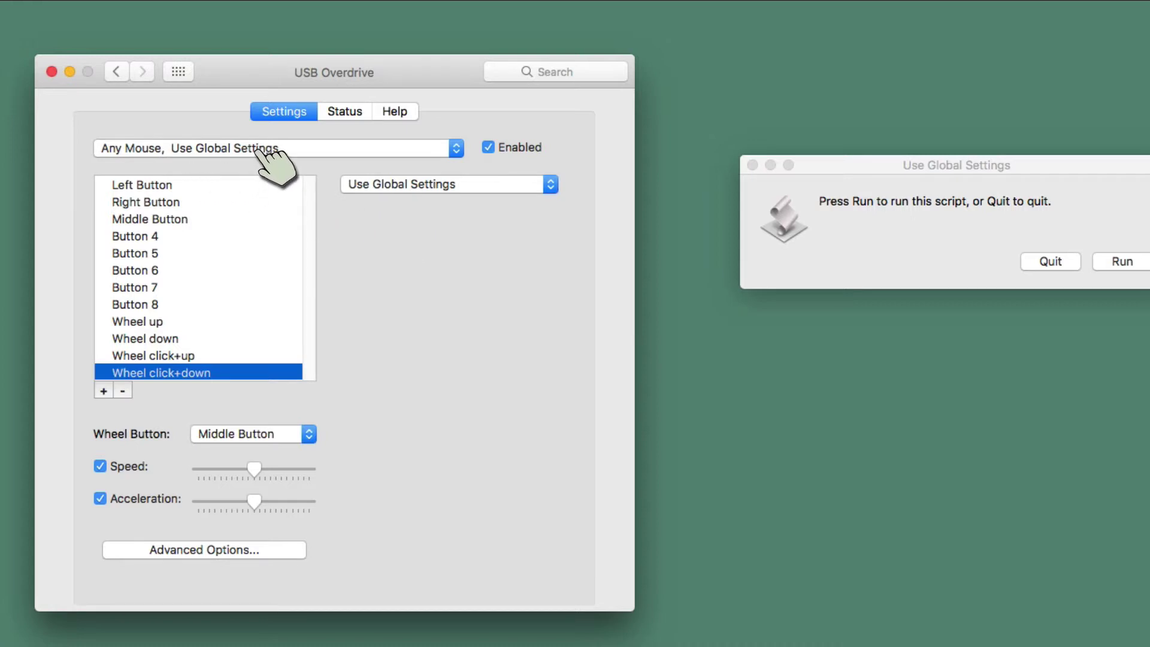
Step: Switch through Any Mouse, Any Application to the Any Mouse, Use Global Settings entry
click(295, 148)
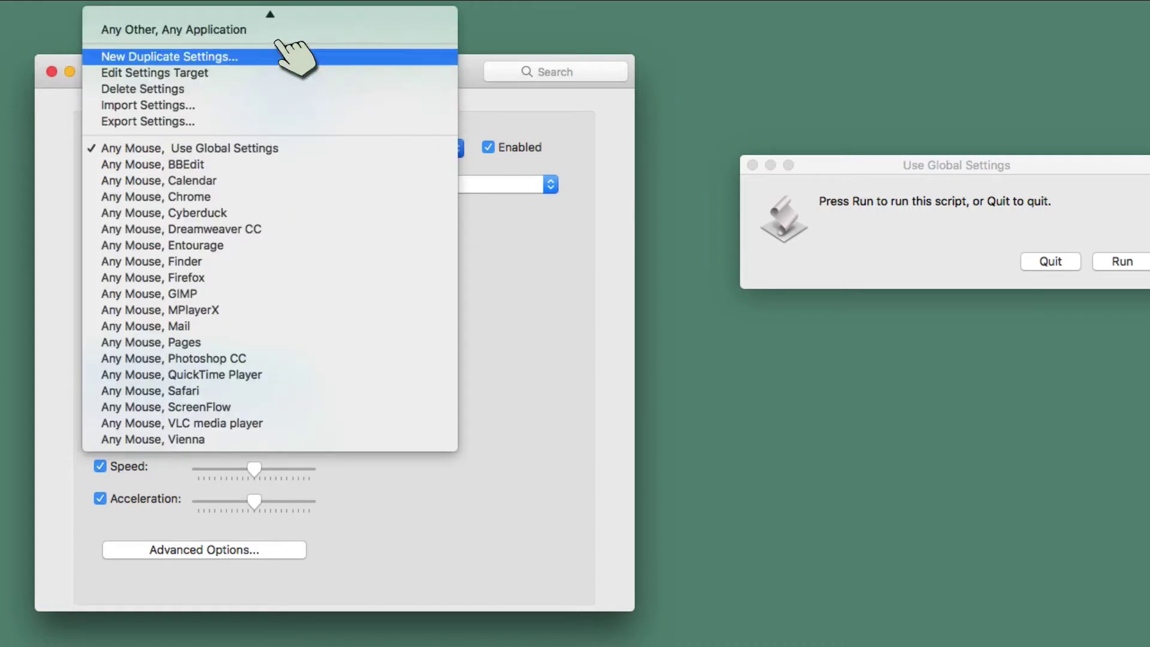
click(288, 16)
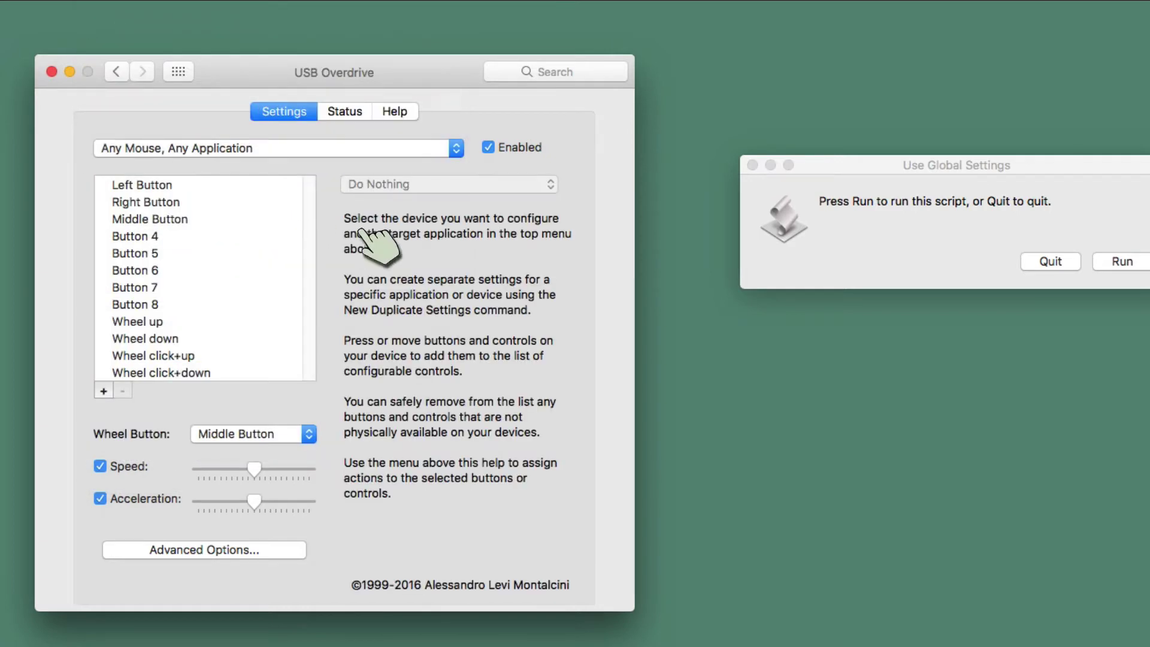
click(227, 149)
scroll(433, 309, down, 3)
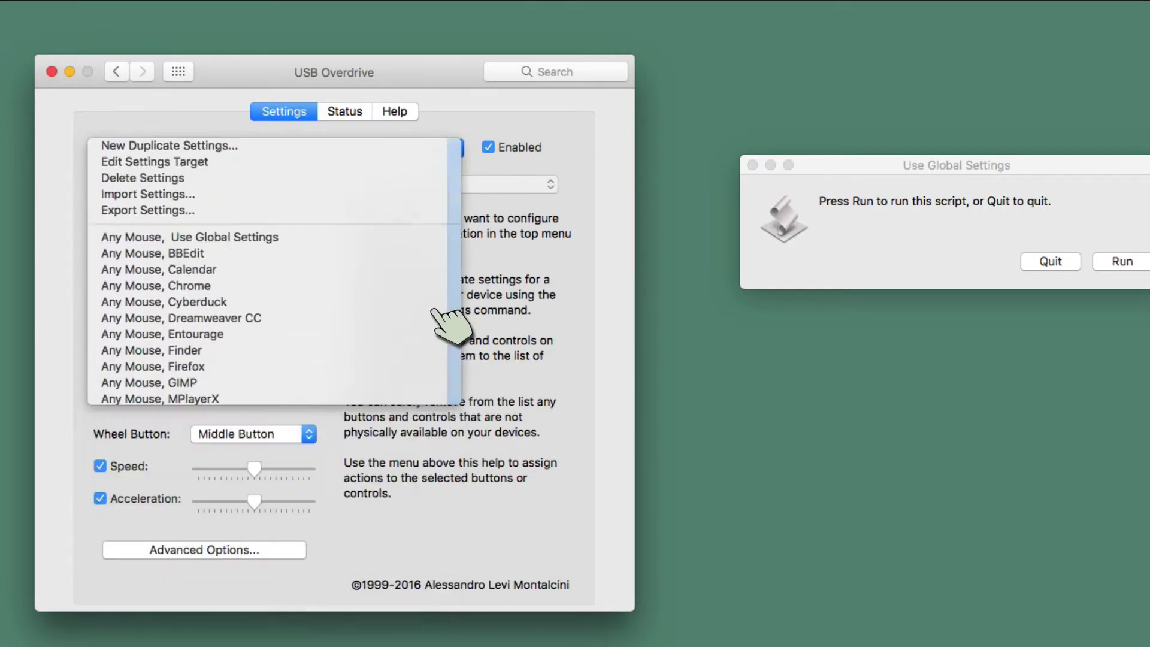
click(433, 309)
Step: Duplicate the current settings as a new entry applying to Word
click(270, 150)
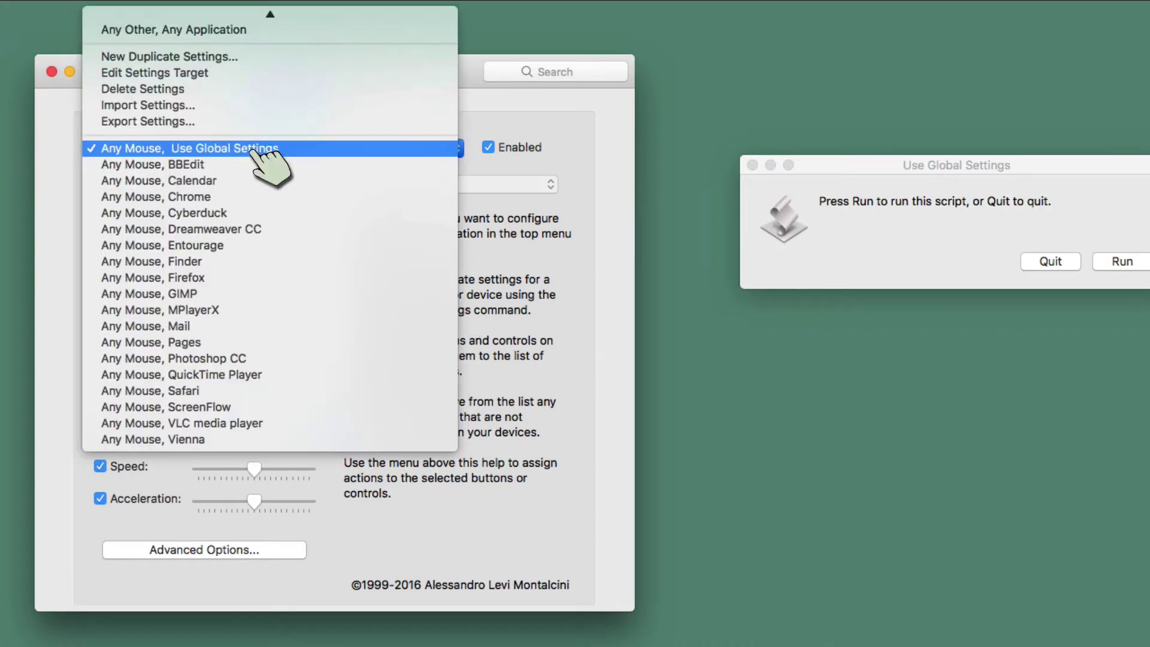
click(223, 59)
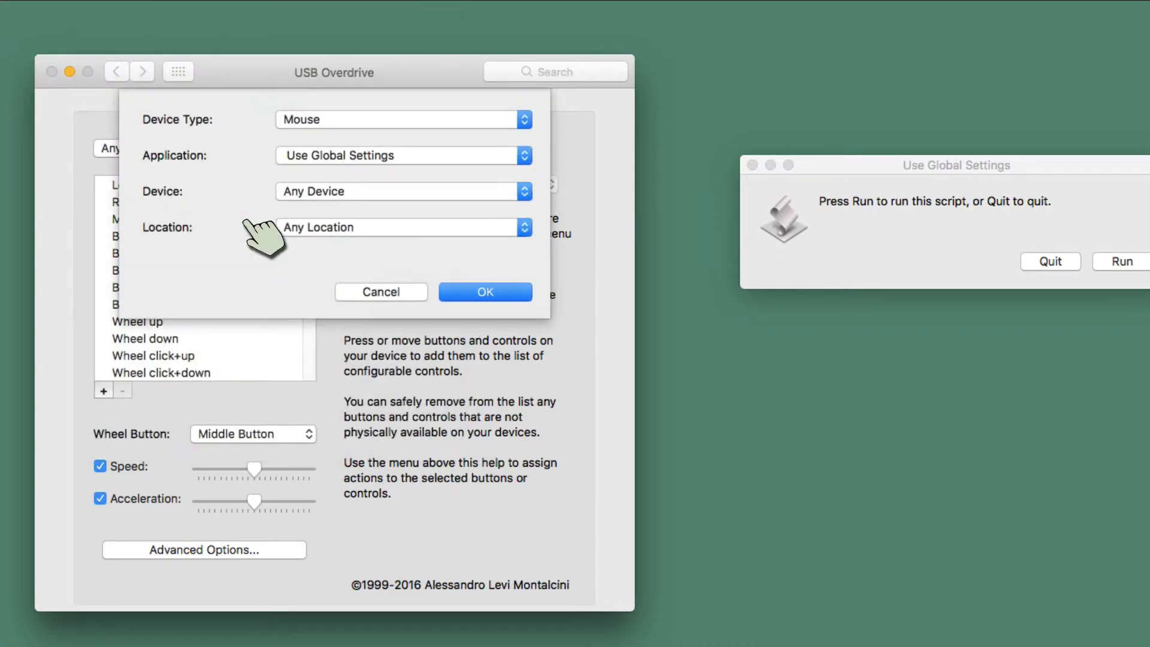
click(374, 129)
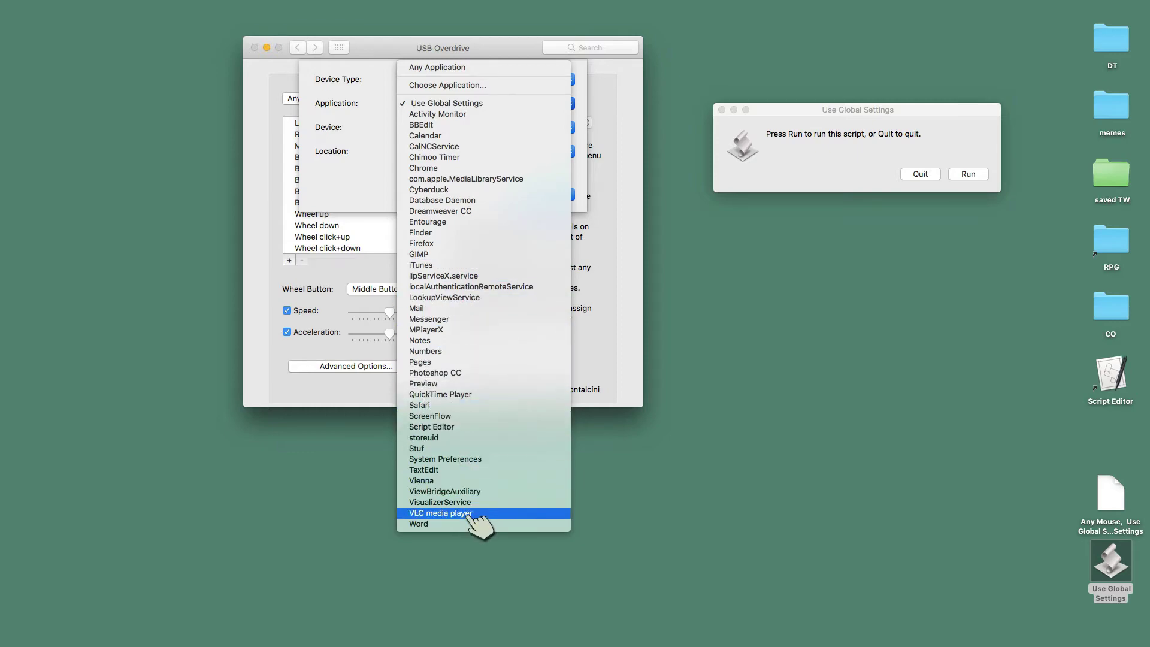
click(479, 593)
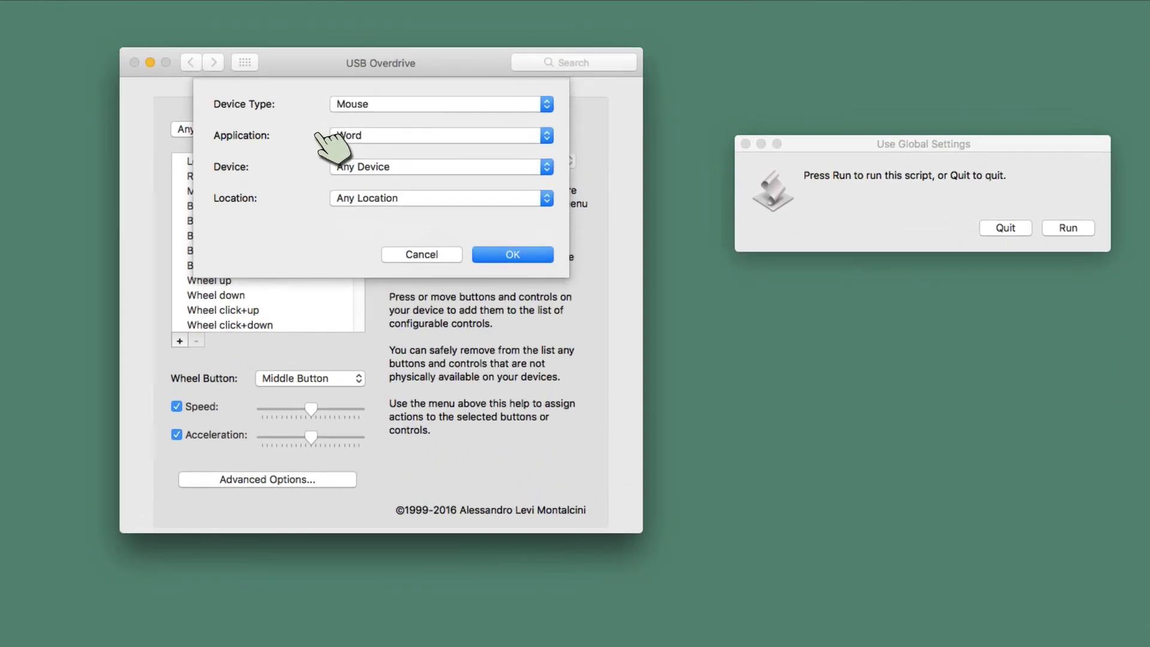
click(513, 254)
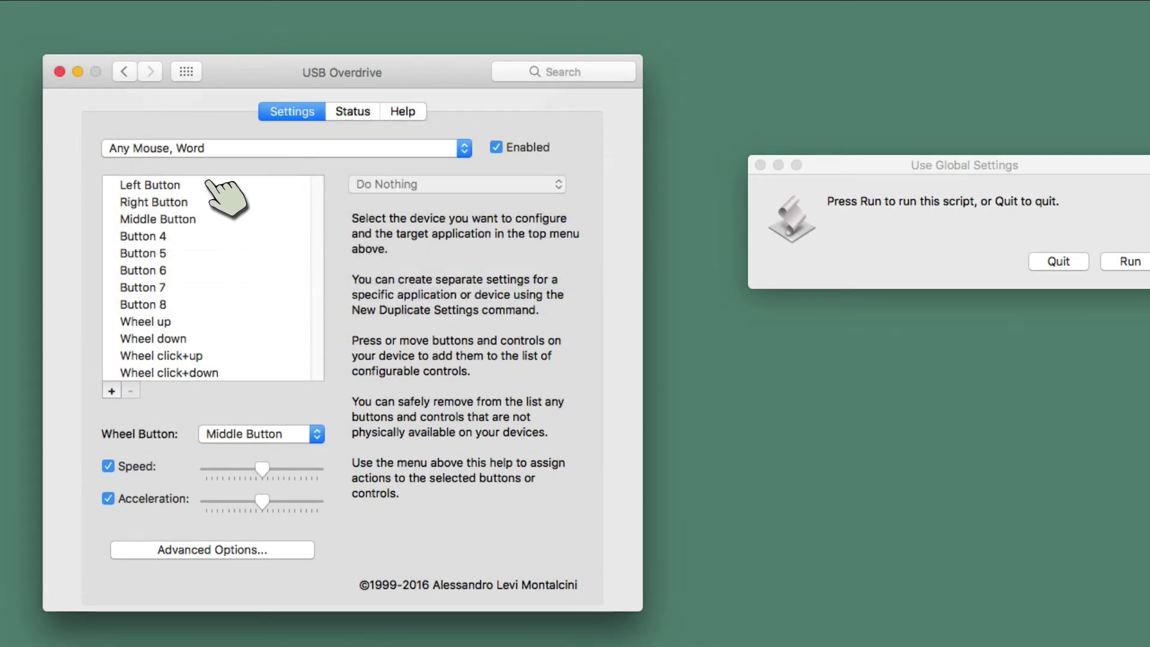
Step: Review the Word entry's buttons and set Middle Button to Click Mouse Button, Triple Click
click(178, 185)
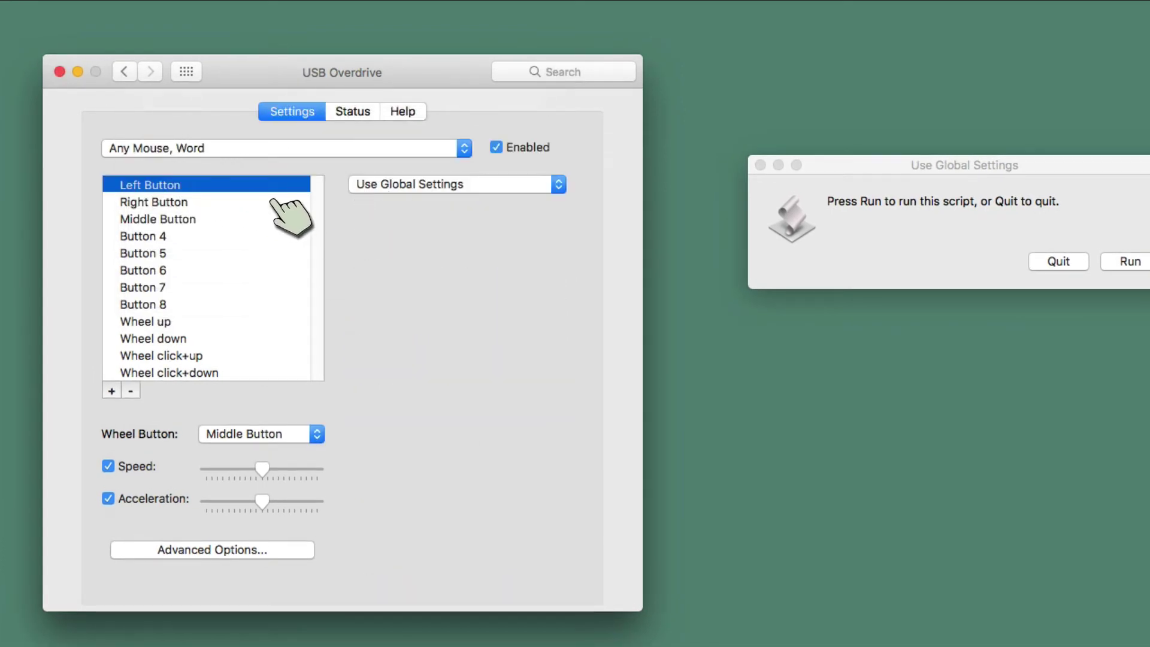
key(Down)
key(Down)
key(Down)
key(Down)
key(Down)
key(Down)
key(Down)
key(Down)
key(Down)
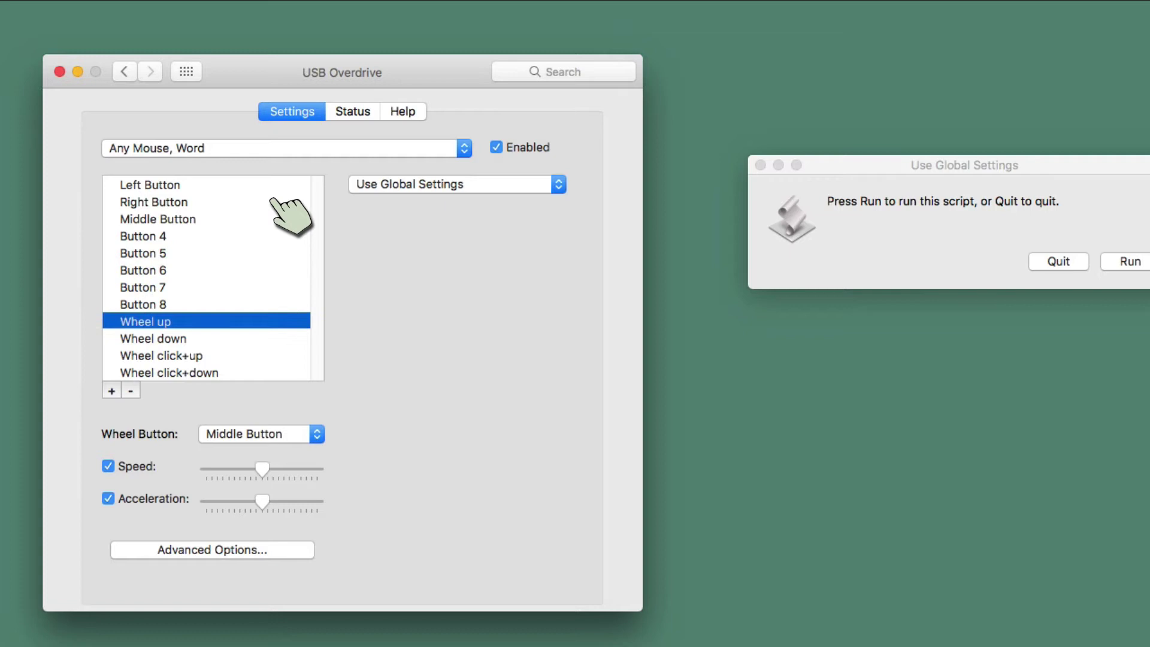
key(Up)
key(Up)
key(Up)
key(Up)
key(Up)
key(Up)
key(Up)
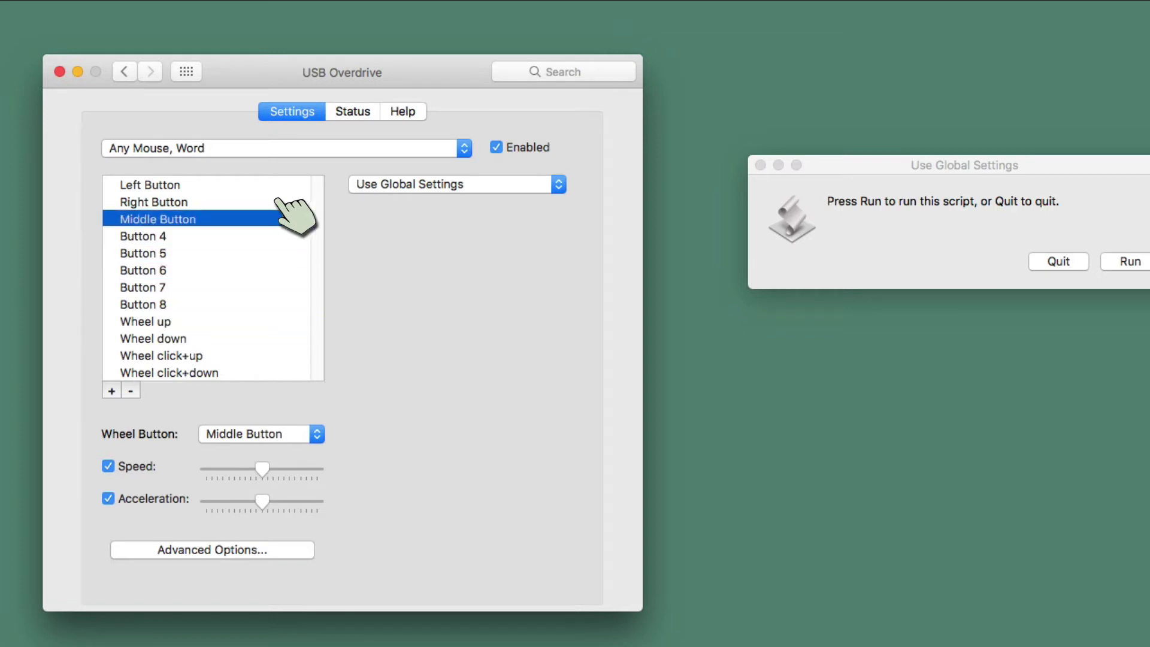
click(431, 186)
click(442, 207)
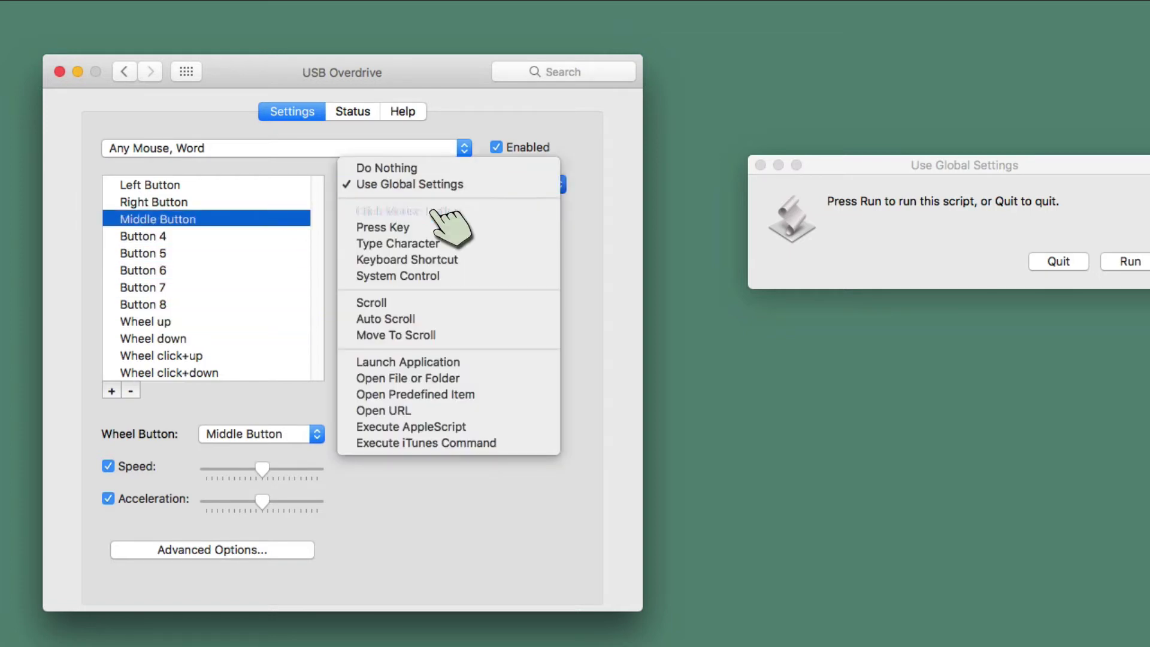
click(432, 243)
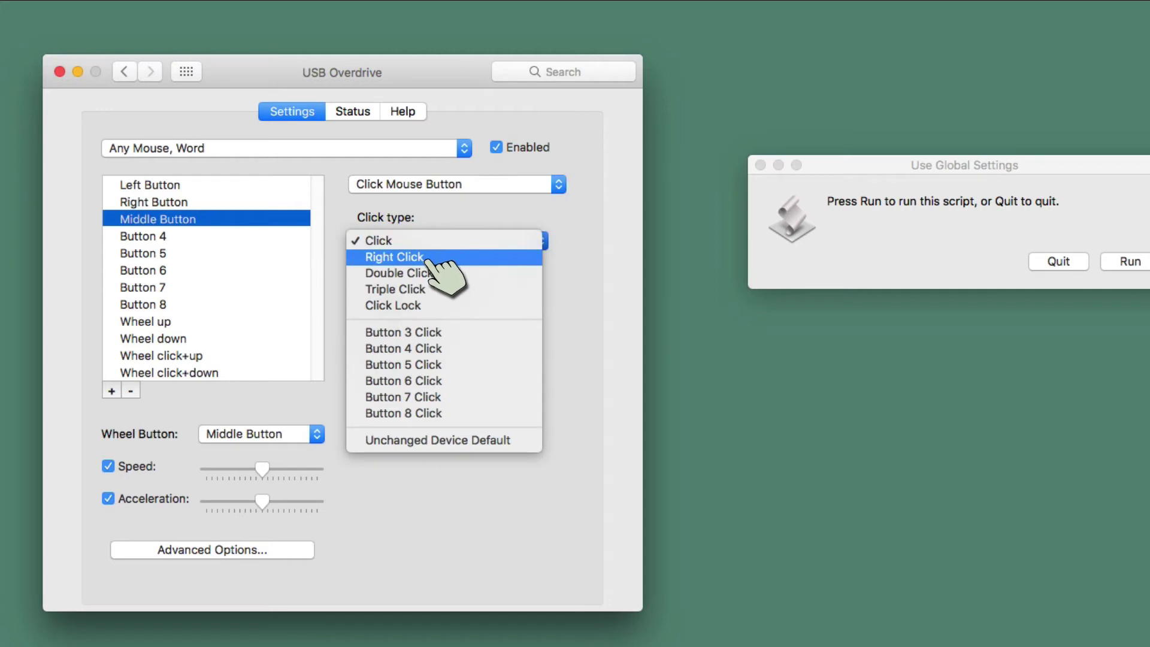
click(435, 291)
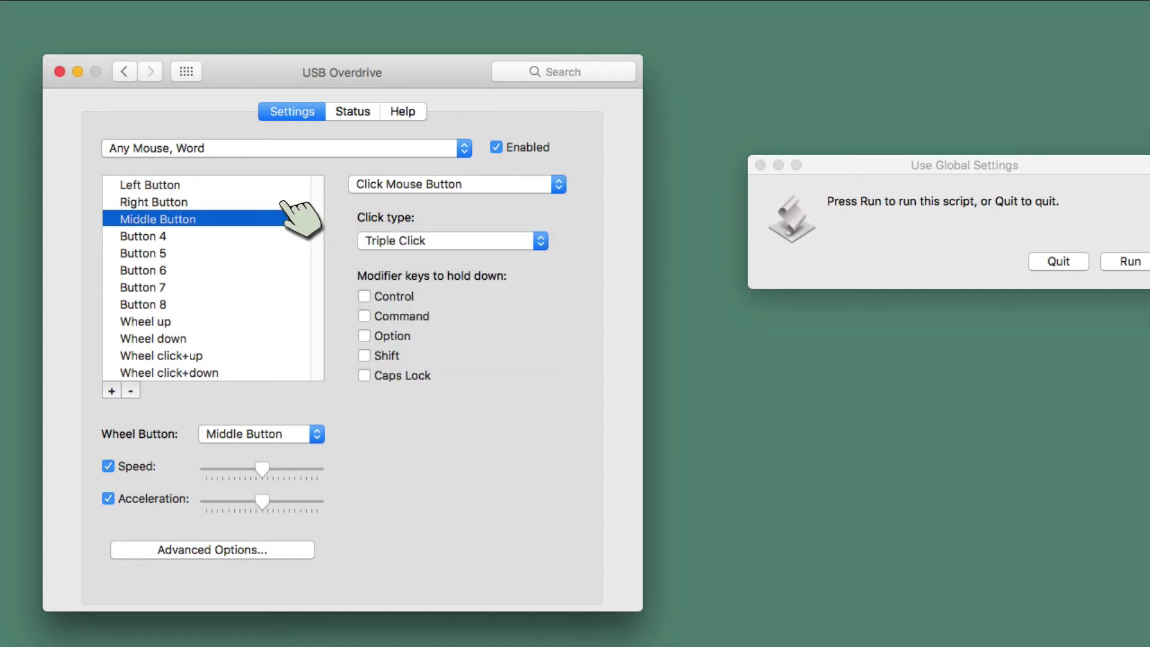
Step: Delete the Any Mouse, Word settings and switch back to Any Mouse, Use Global Settings
click(269, 149)
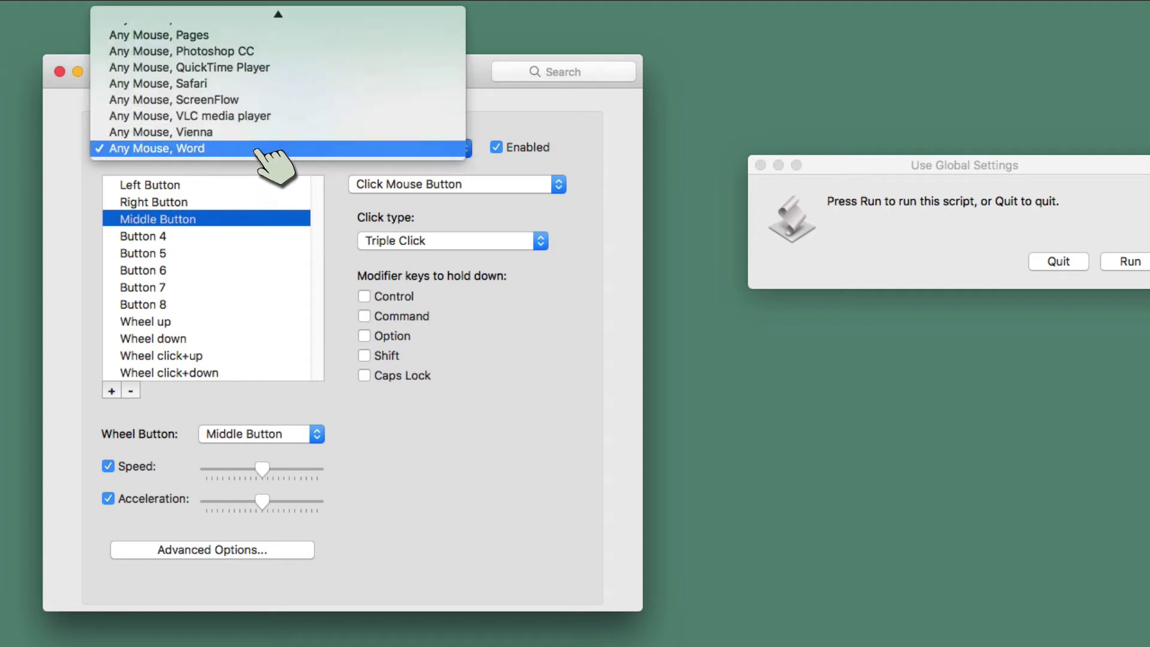
mouse_move(311, 18)
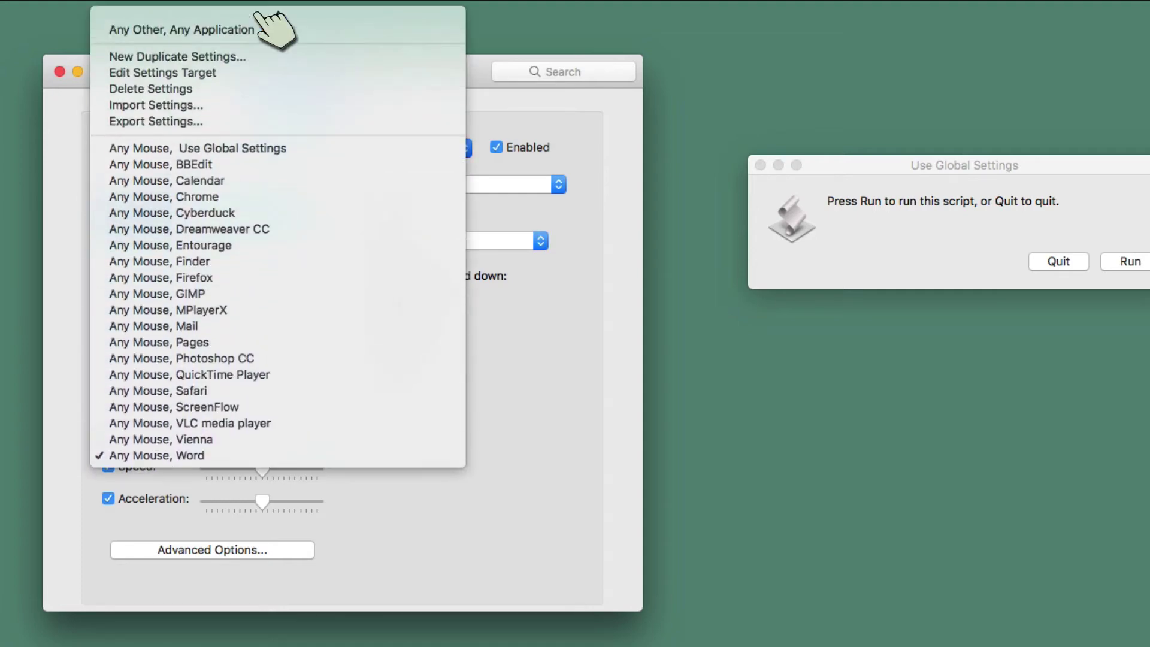
click(244, 125)
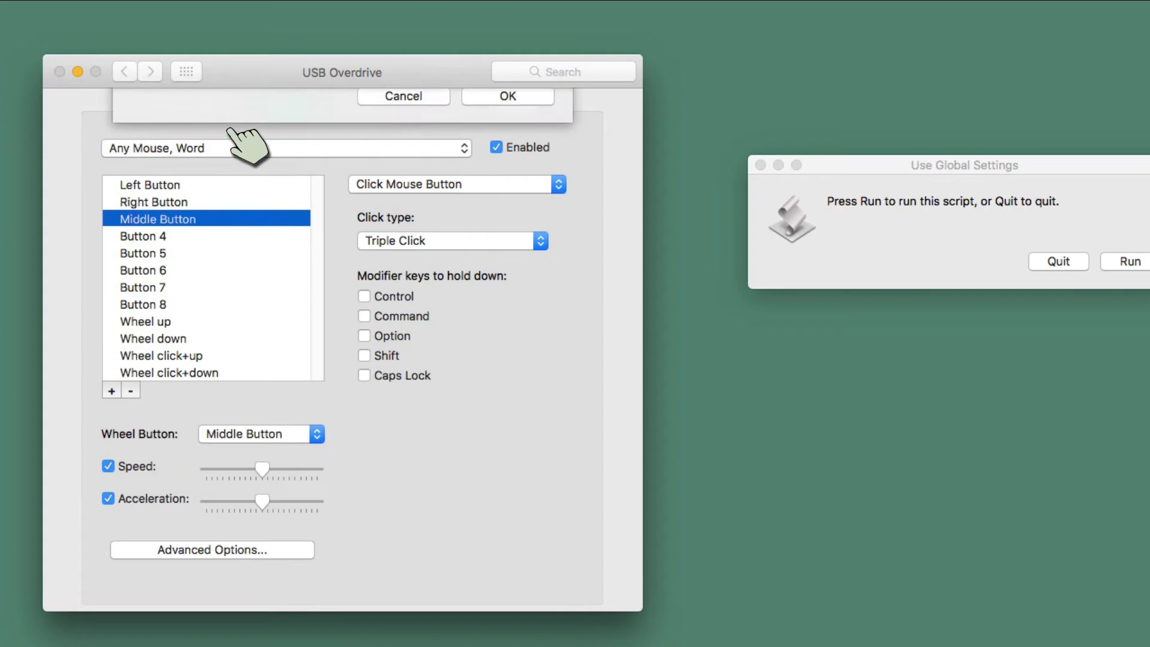
click(516, 248)
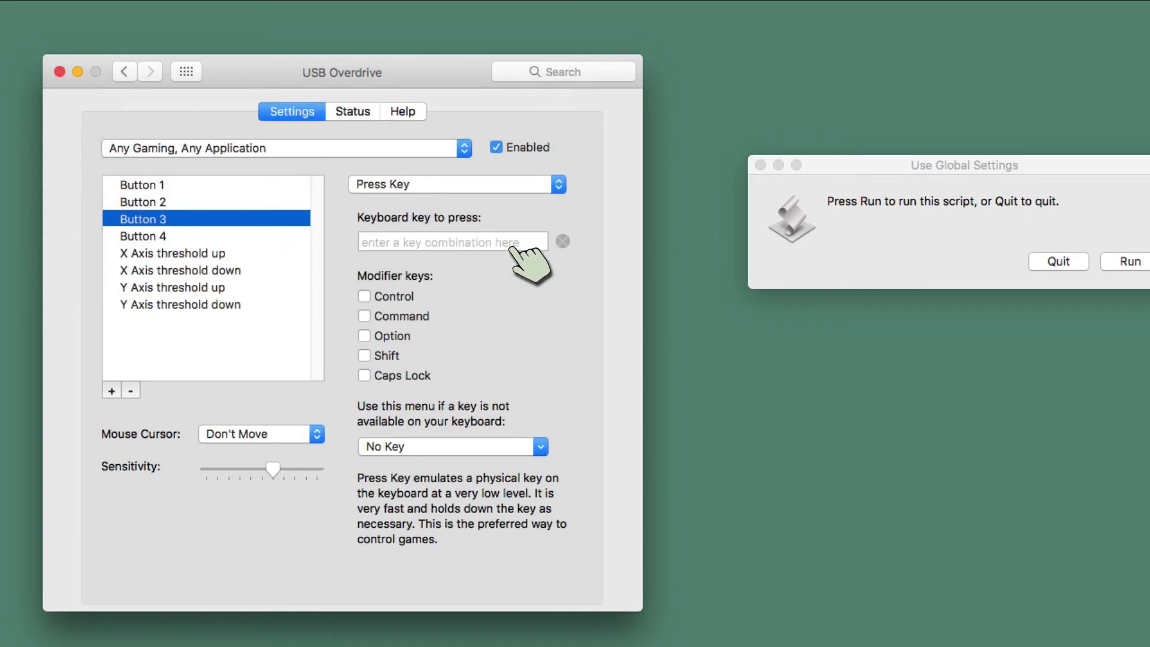
click(203, 151)
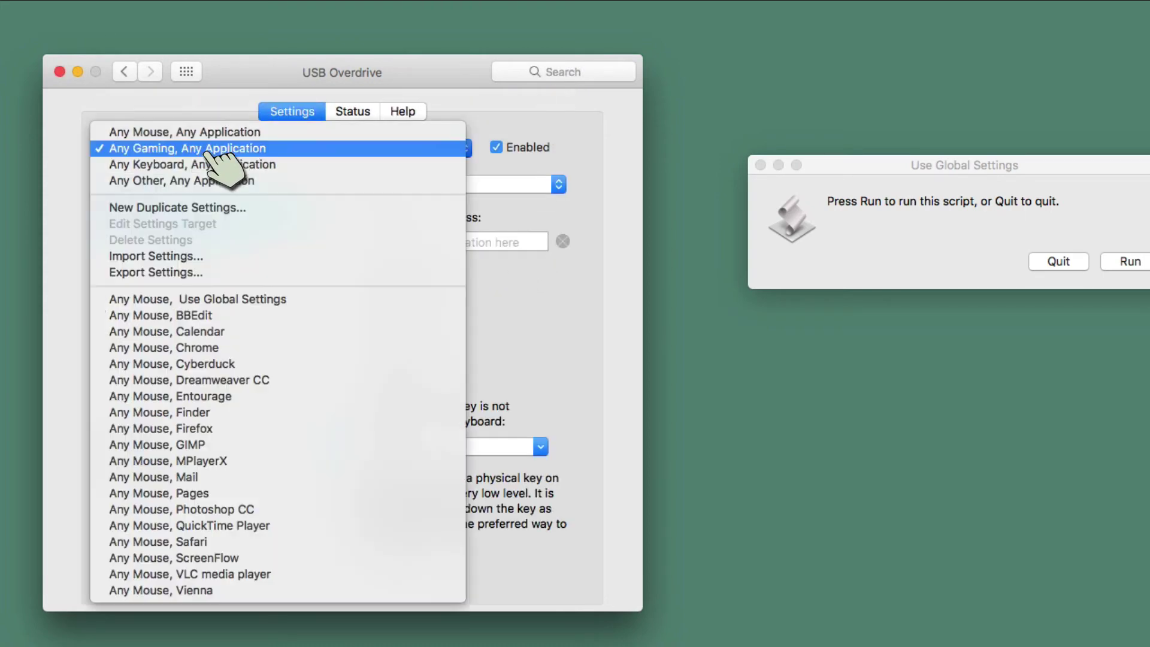
click(209, 302)
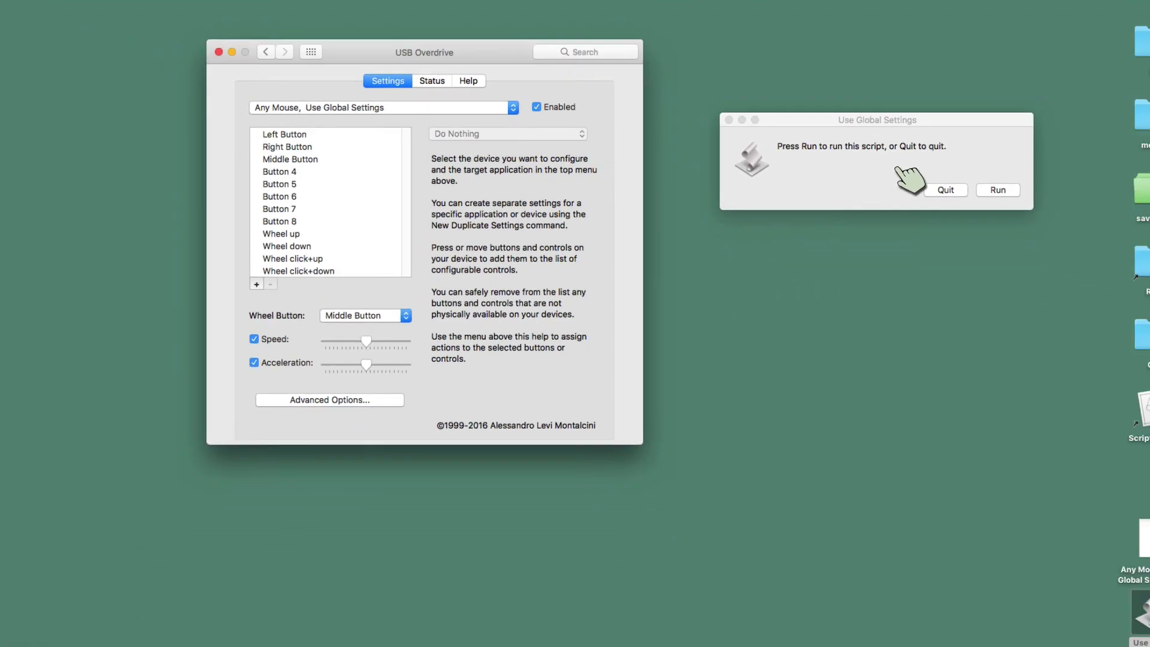
Step: Quit the Use Global Settings applet's prompt and trash the Use Global Settings app on the desktop
click(899, 171)
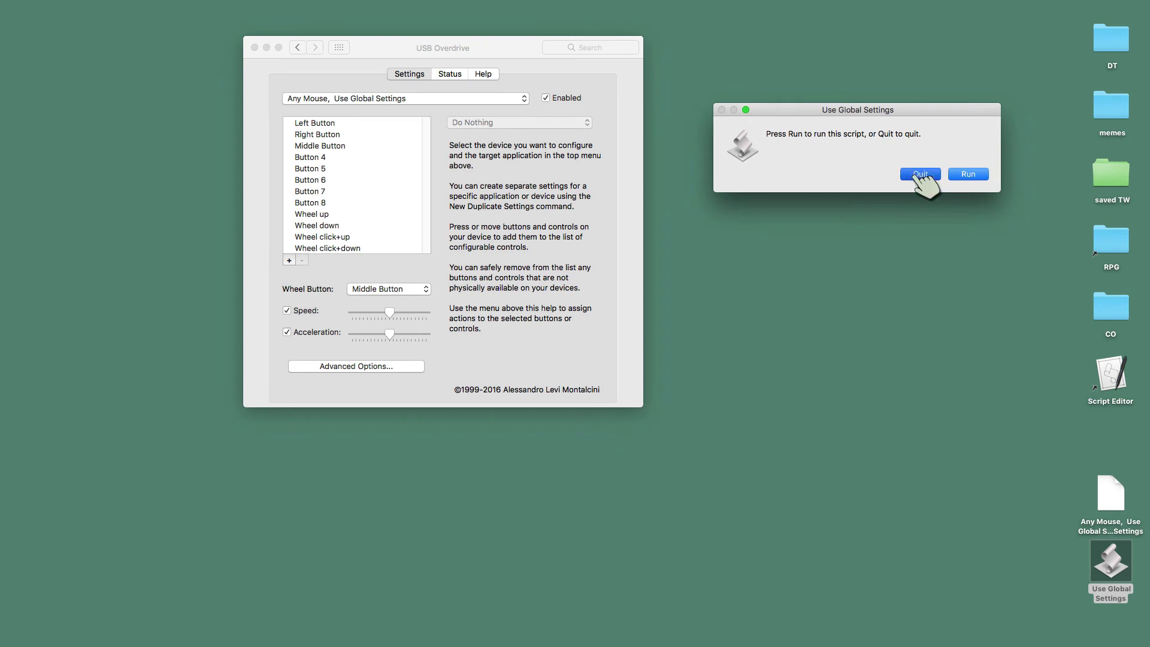
click(919, 175)
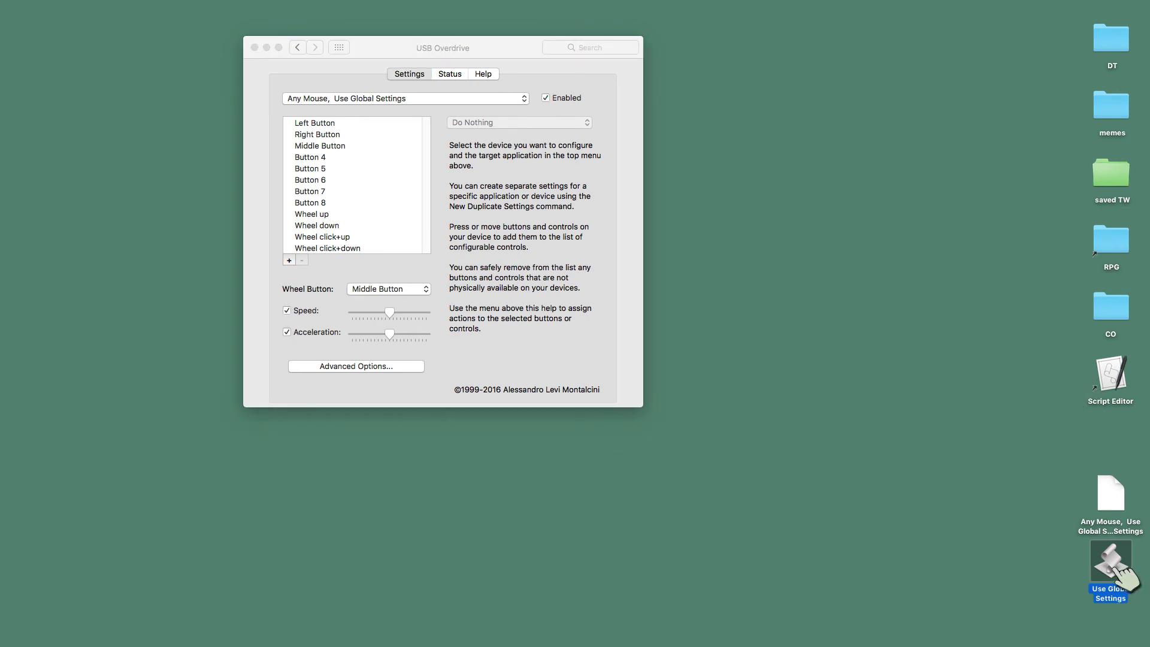
key(super+BackSpace)
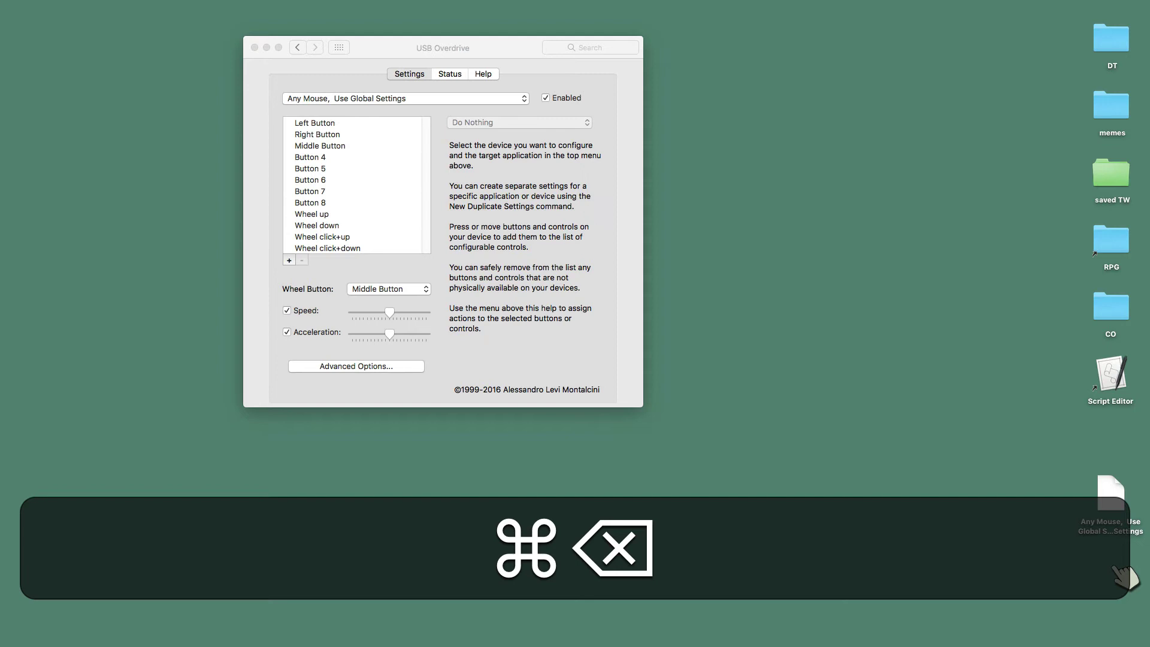
click(1112, 500)
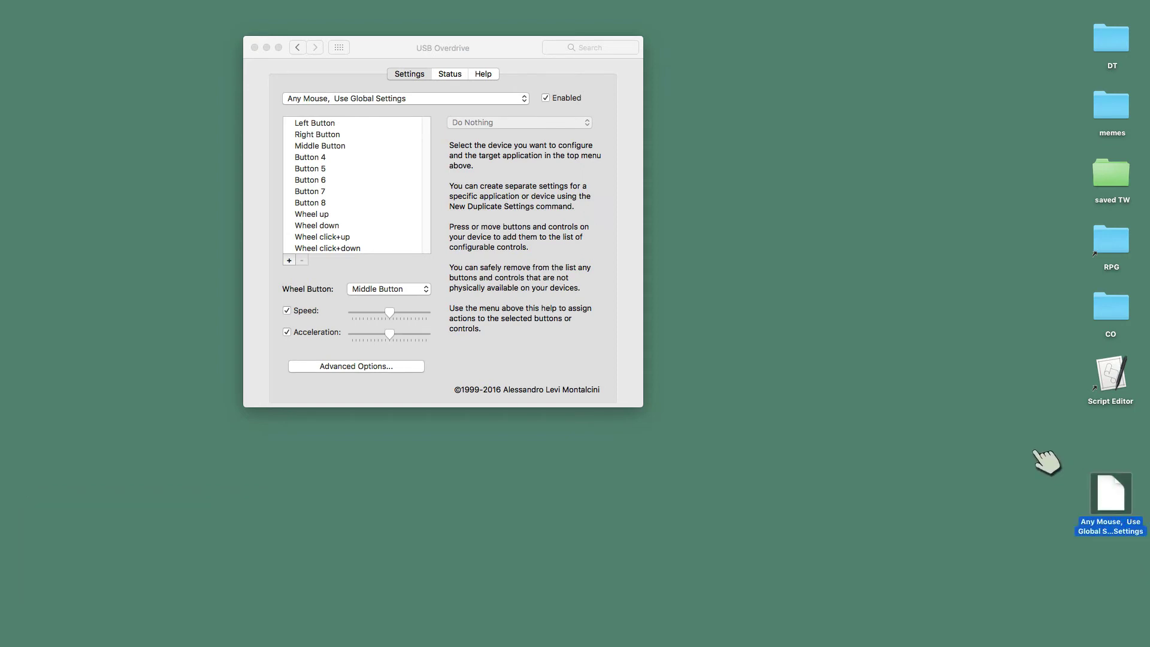
click(1120, 374)
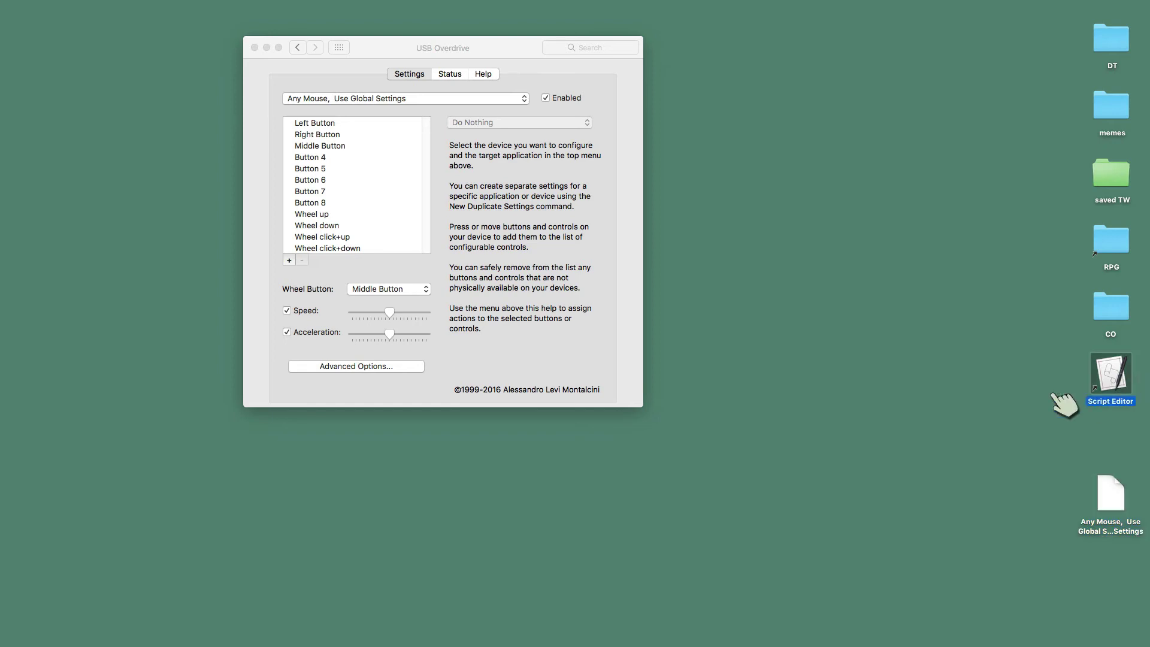
Step: Keep the Any Mouse, Use Global Settings entry and check the Left Button's setting
click(413, 103)
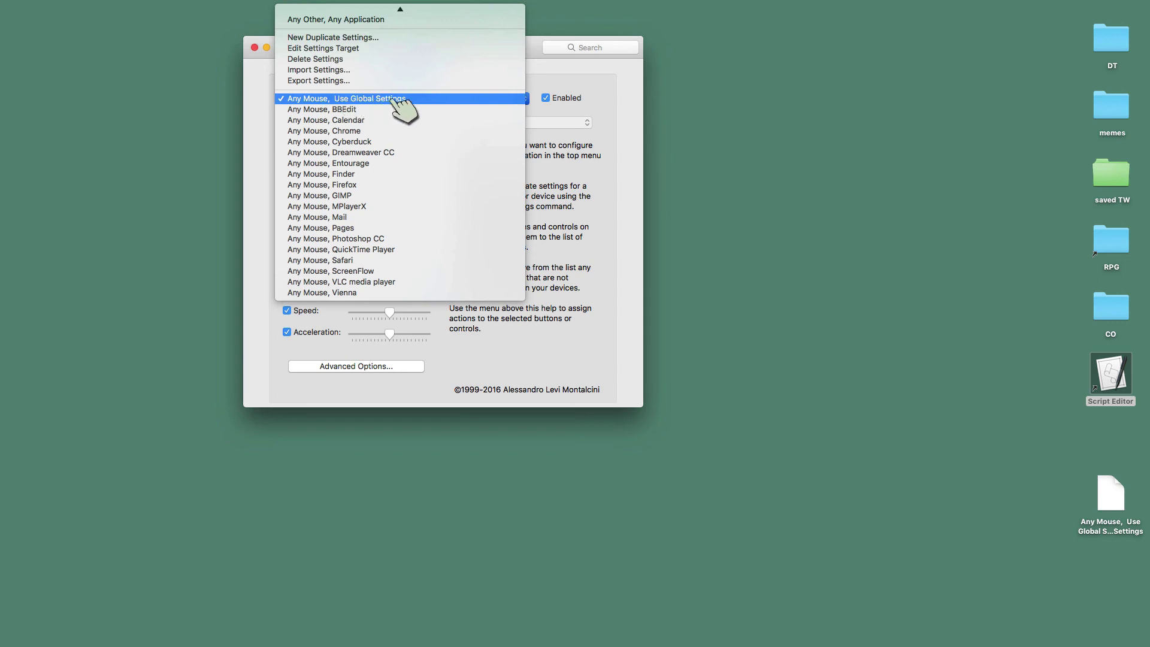
click(397, 99)
click(359, 124)
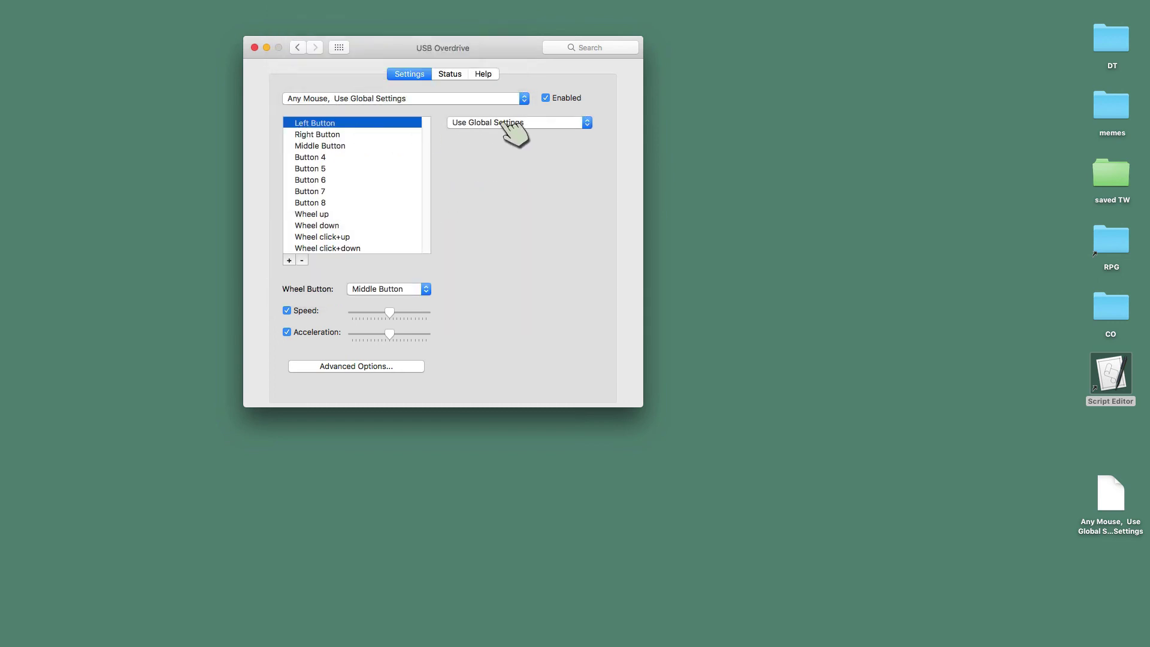
Step: Switch to Any Mouse, Any Application and review Button 4's Control+tab key press
click(380, 99)
click(358, 11)
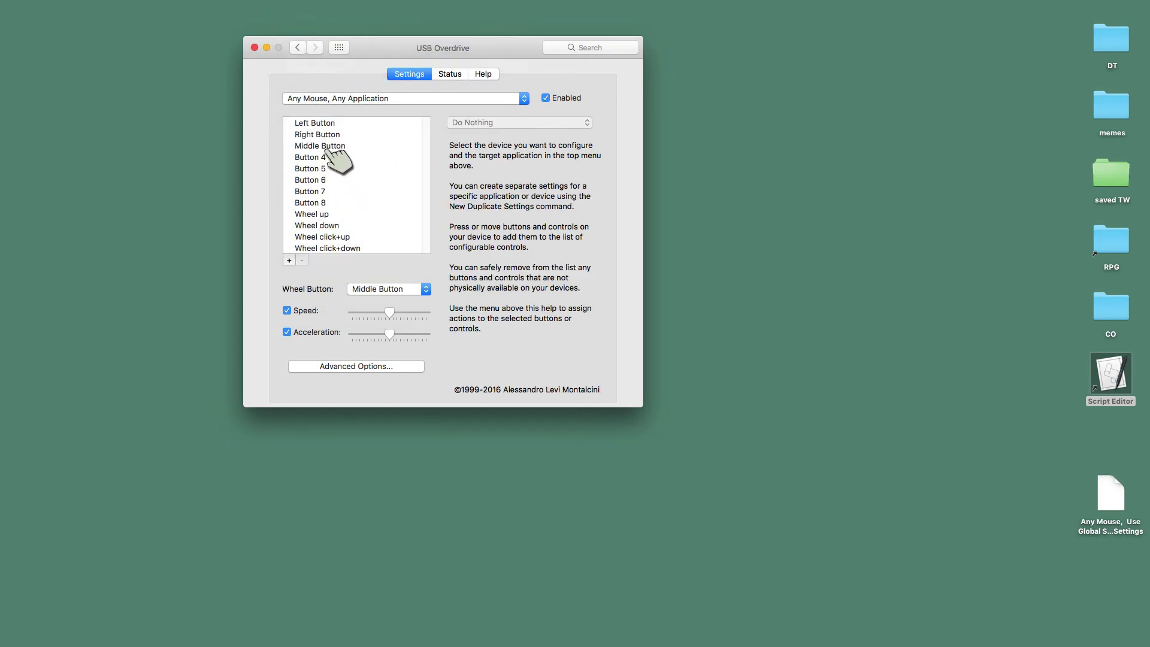
click(326, 157)
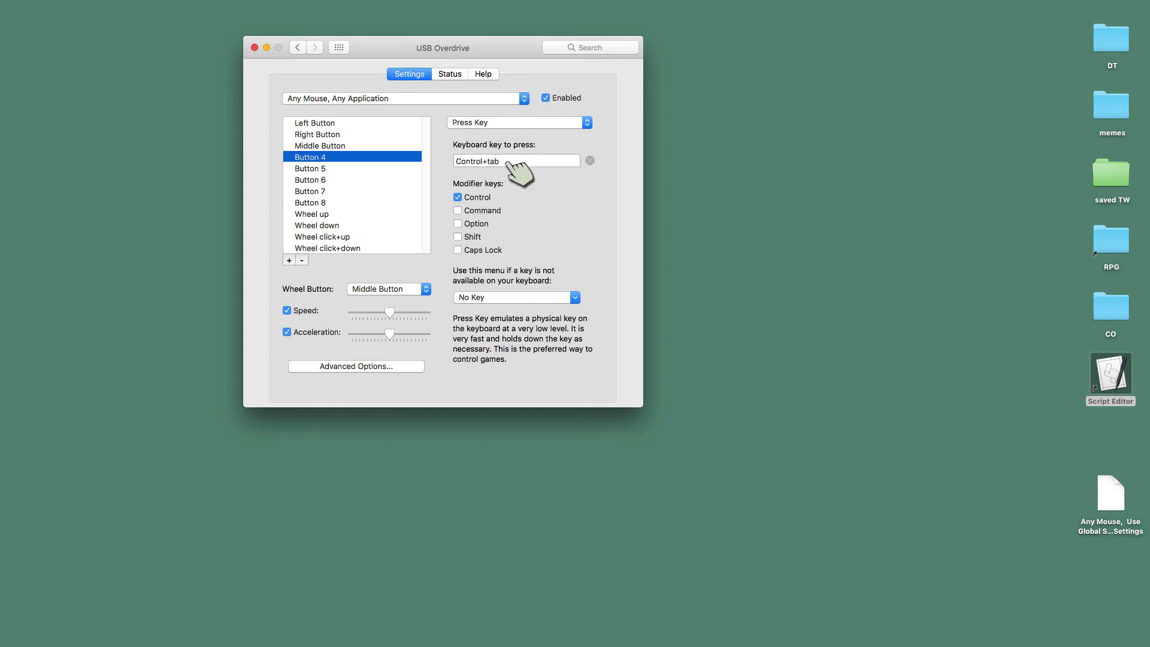
click(359, 99)
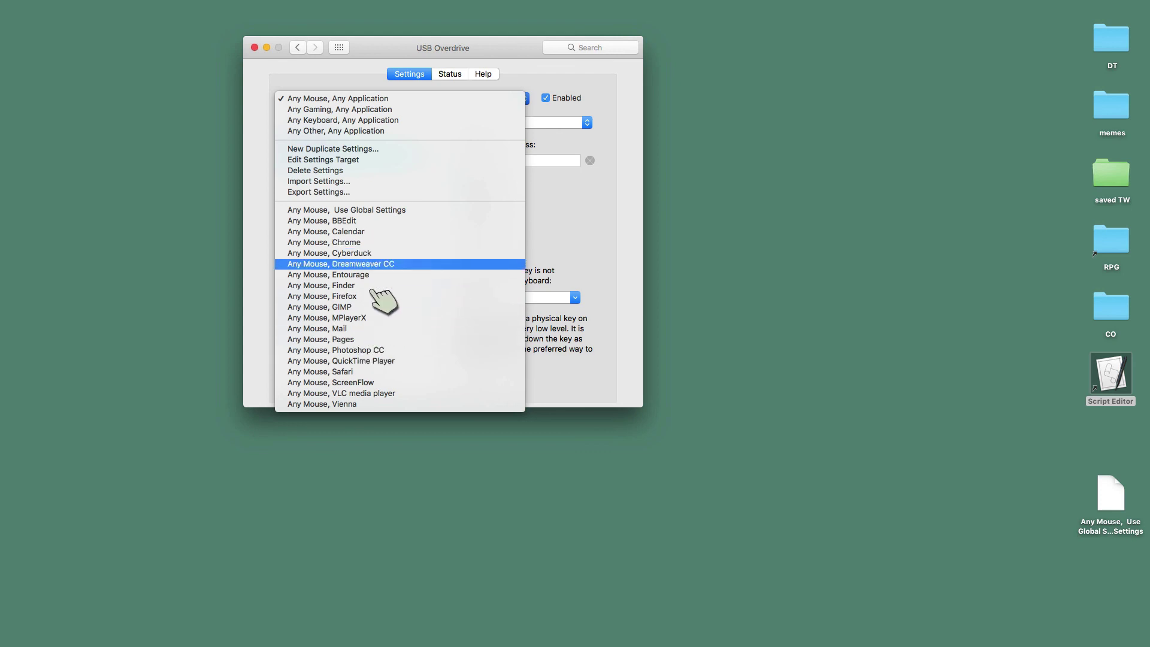
click(581, 229)
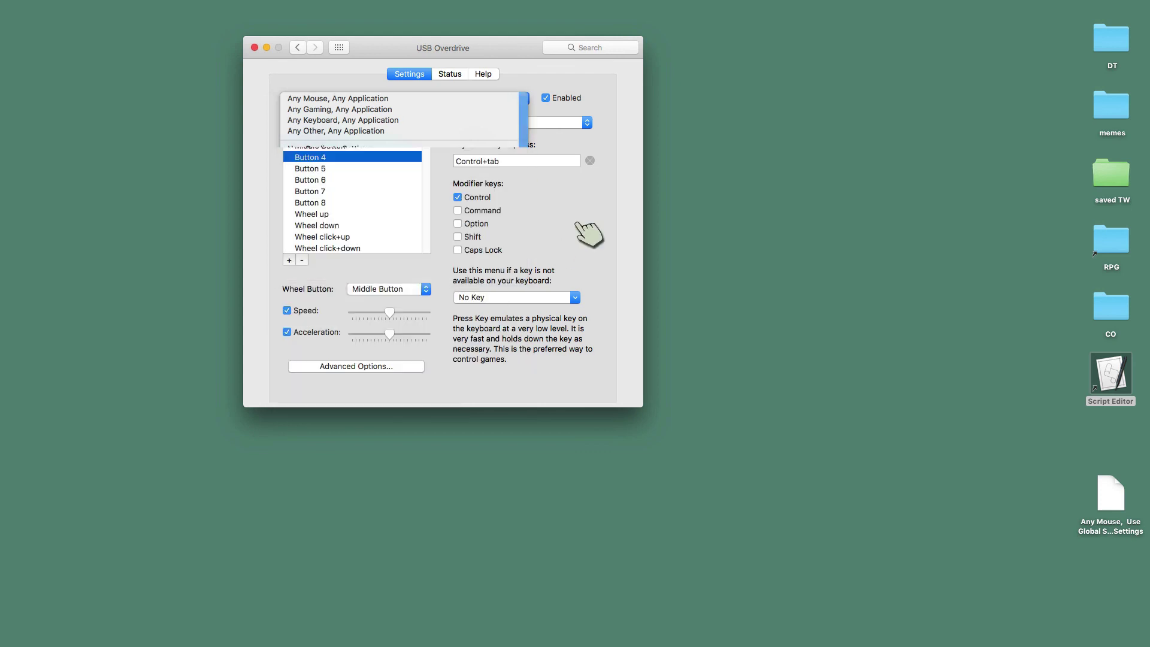